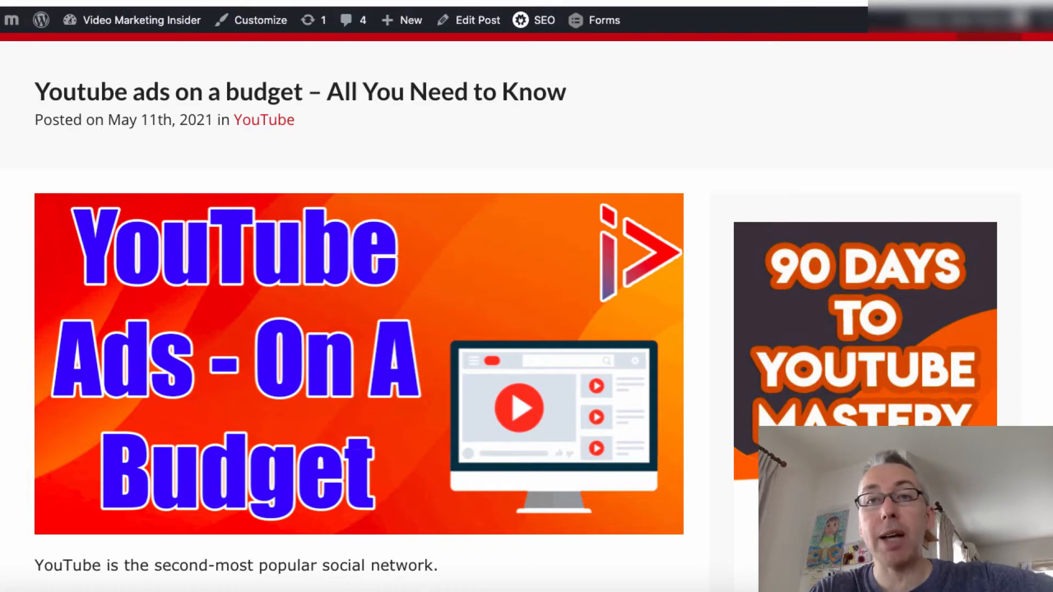
- Look through the preview of the "Youtube ads on a budget – All You Need to Know" post, from title to table of contents
scroll(633, 357, "down", 5)
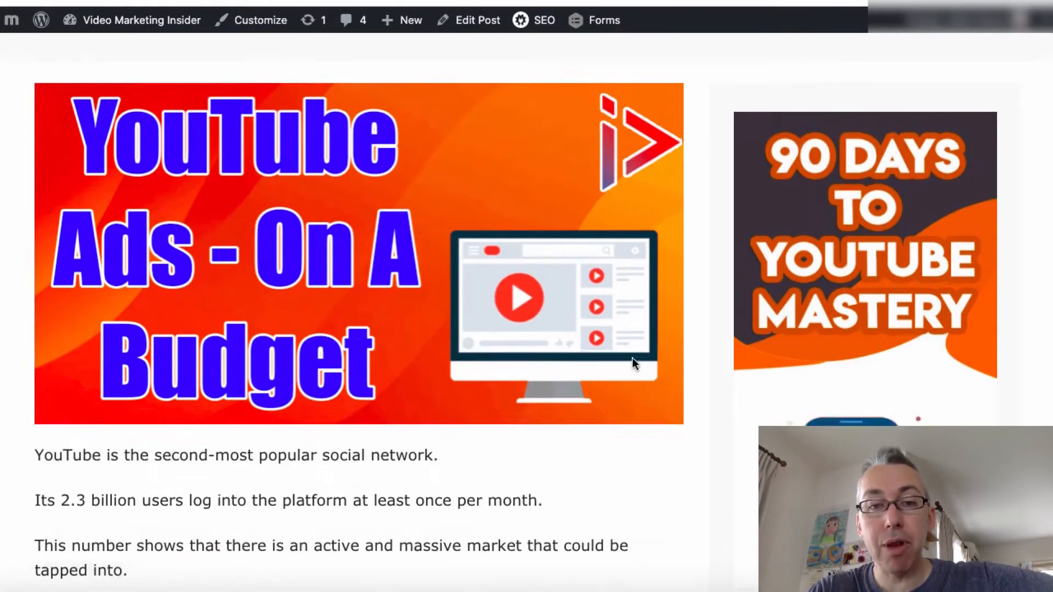
scroll(632, 358, "up", 4)
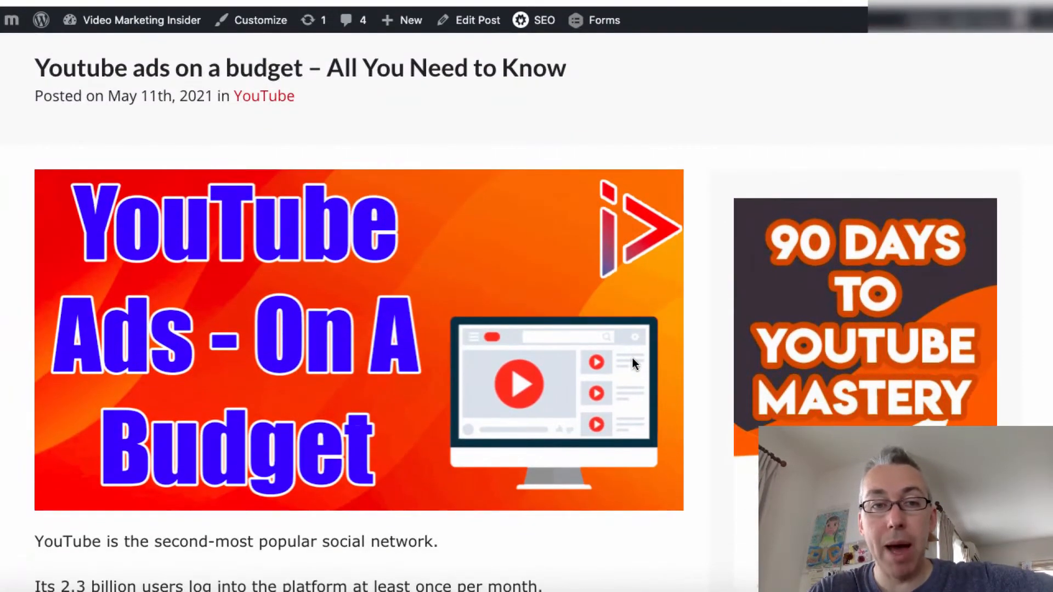
scroll(633, 358, "down", 2)
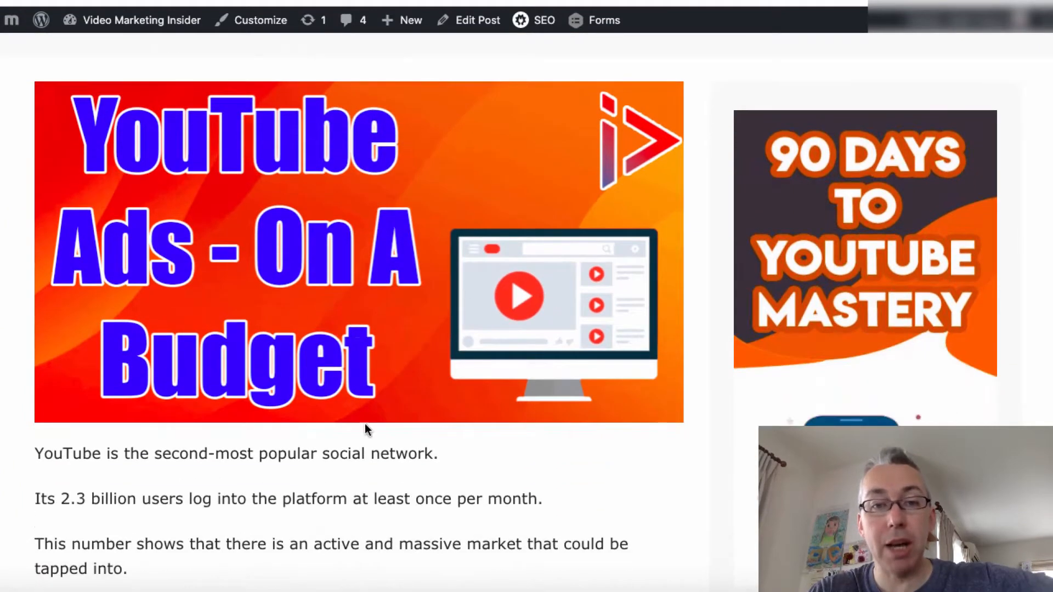
scroll(448, 356, "down", 15)
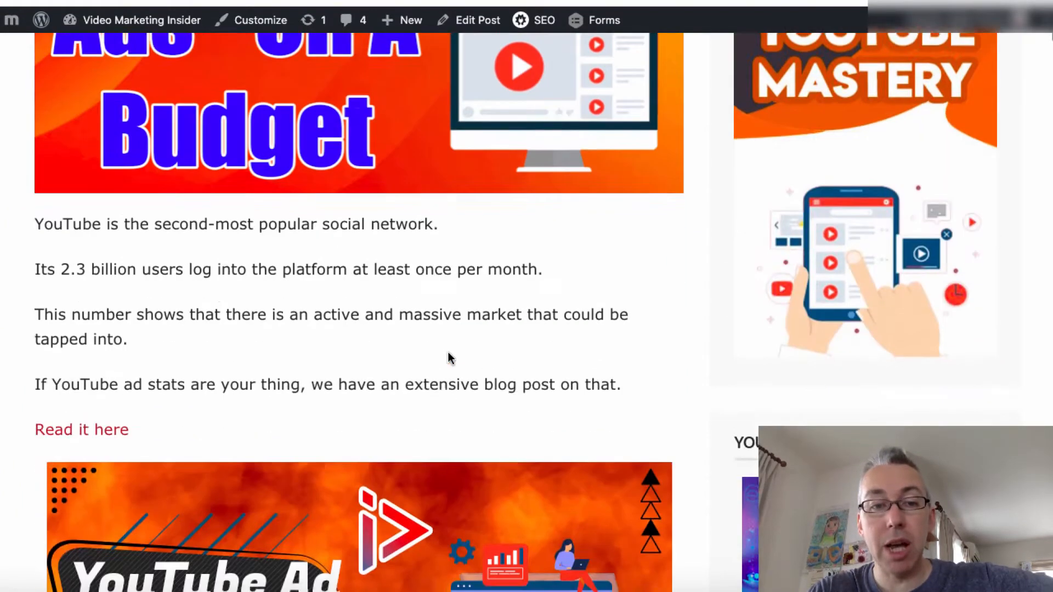
scroll(448, 356, "down", 11)
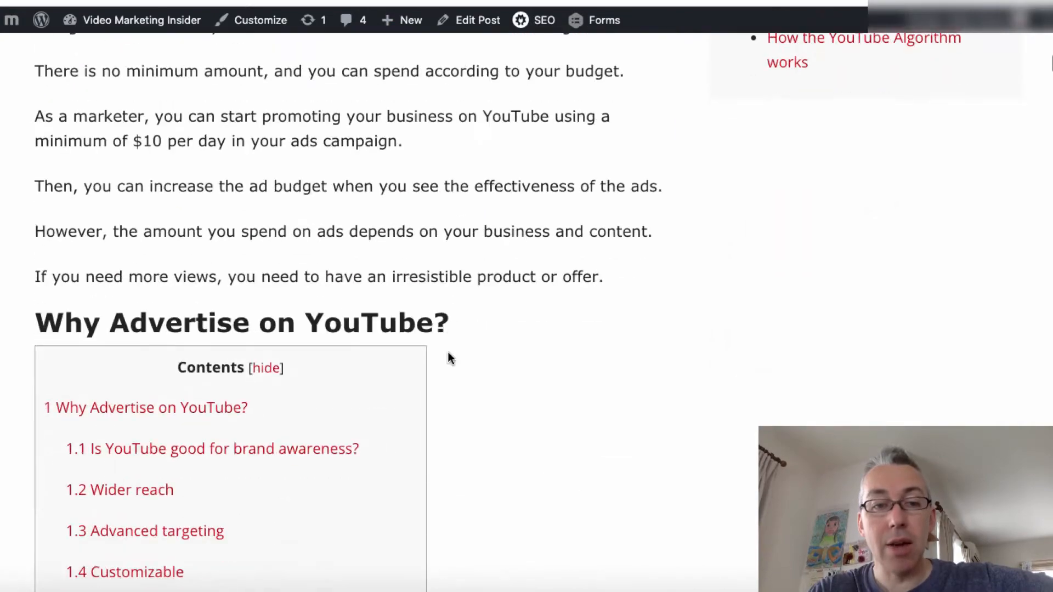
scroll(448, 355, "up", 17)
scroll(448, 356, "up", 10)
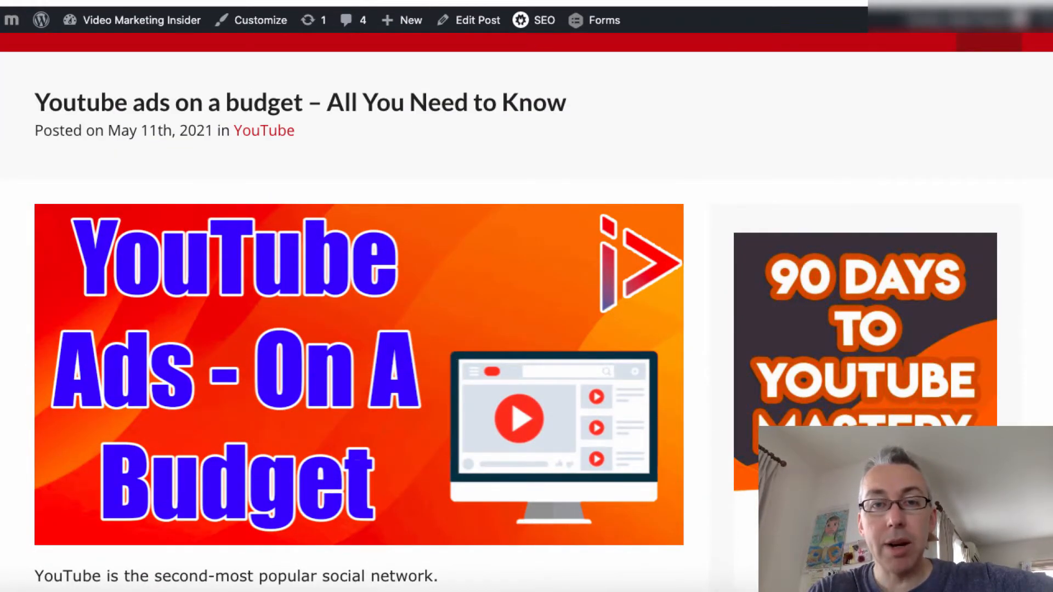
- Publish the "Youtube ads on a budget - All You Need to Know" draft in WordPress and view the live post
left_click(516, 1)
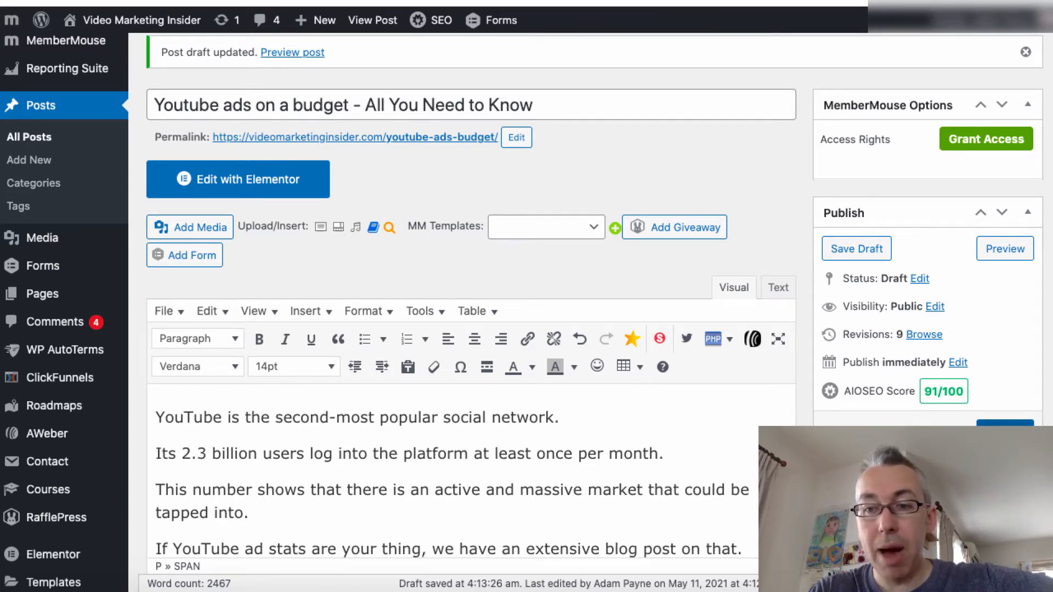
left_click(1005, 432)
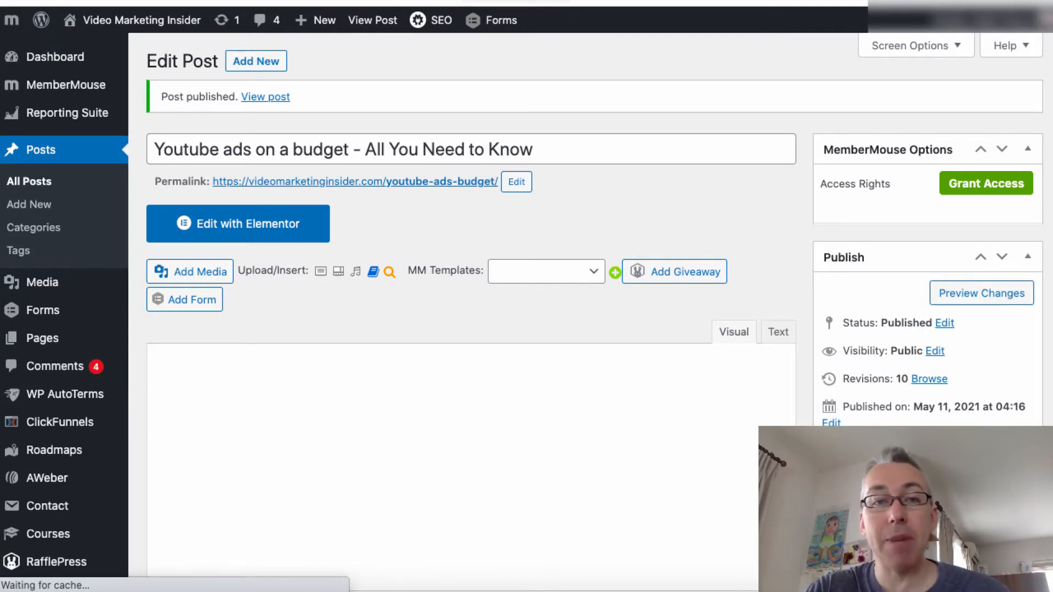
left_click(261, 99)
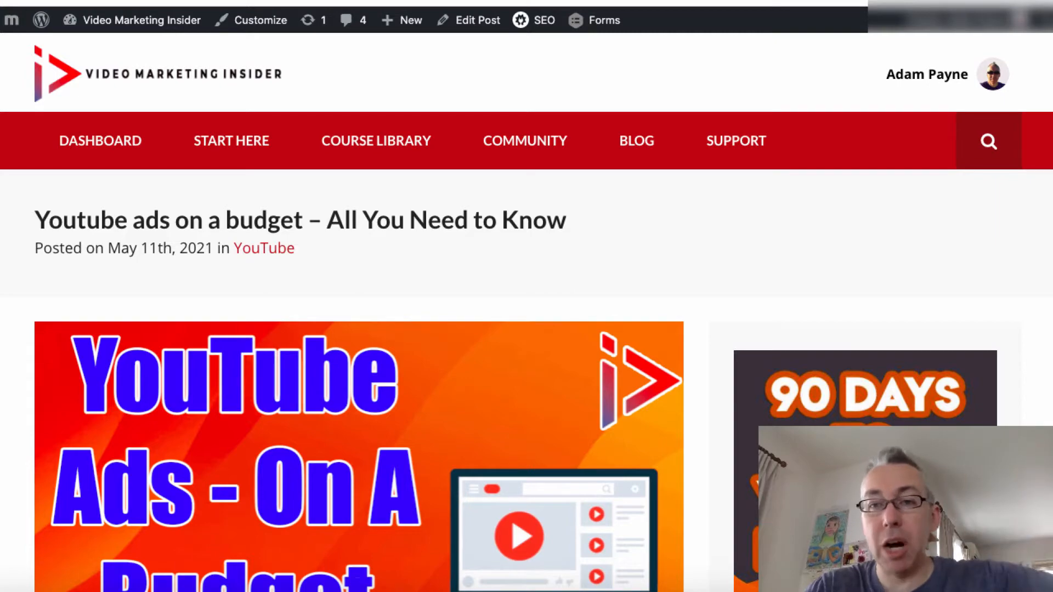
scroll(726, 270, "down", 2)
scroll(725, 269, "down", 3)
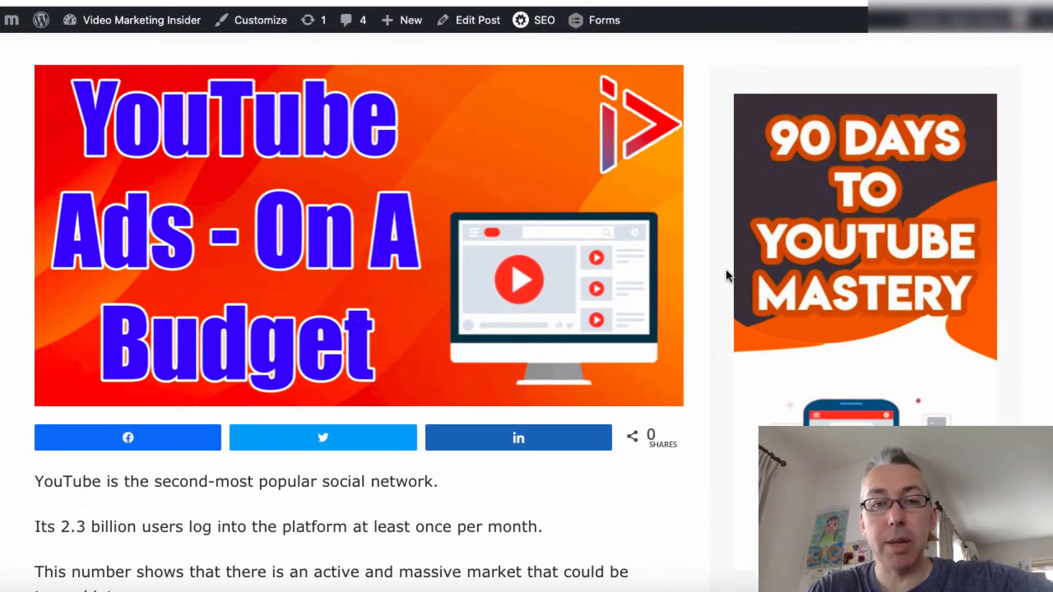
scroll(725, 269, "up", 4)
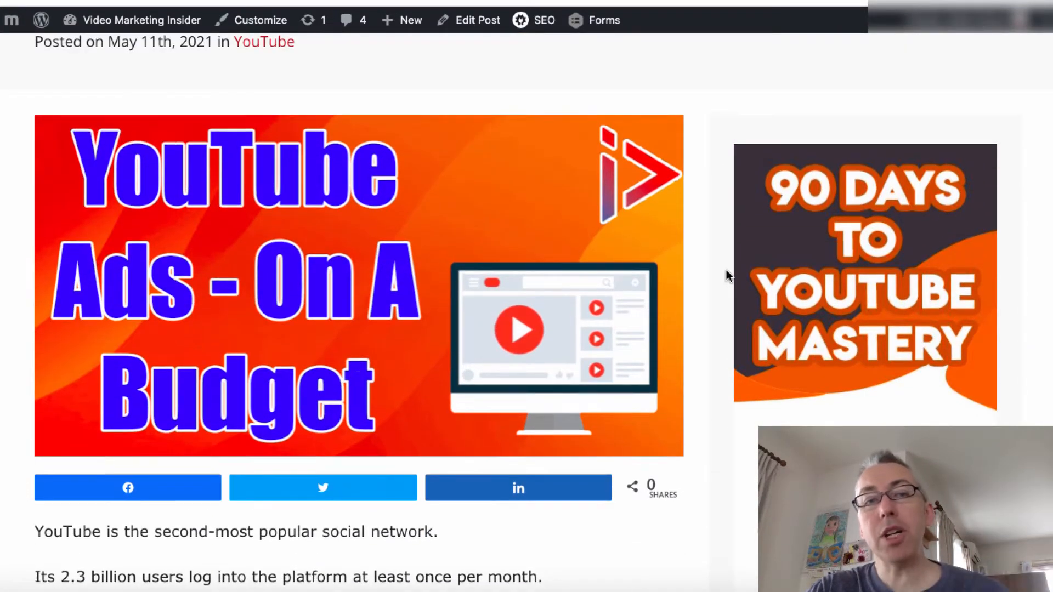
scroll(726, 274, "up", 2)
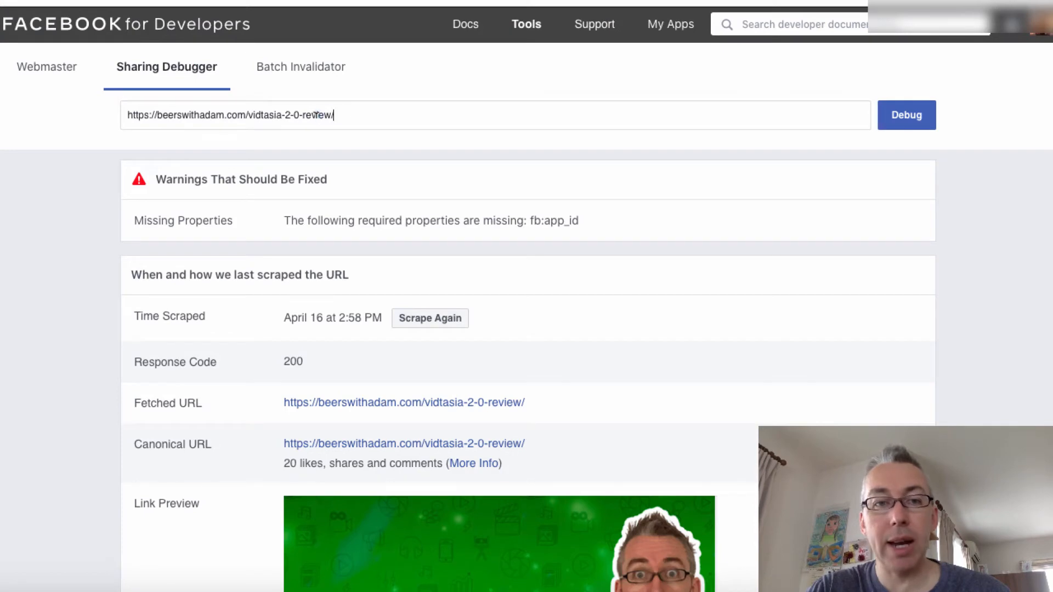
left_click_drag(334, 115, 130, 105)
type("https://videomarketinginsider.com/youtube-ads-budget/")
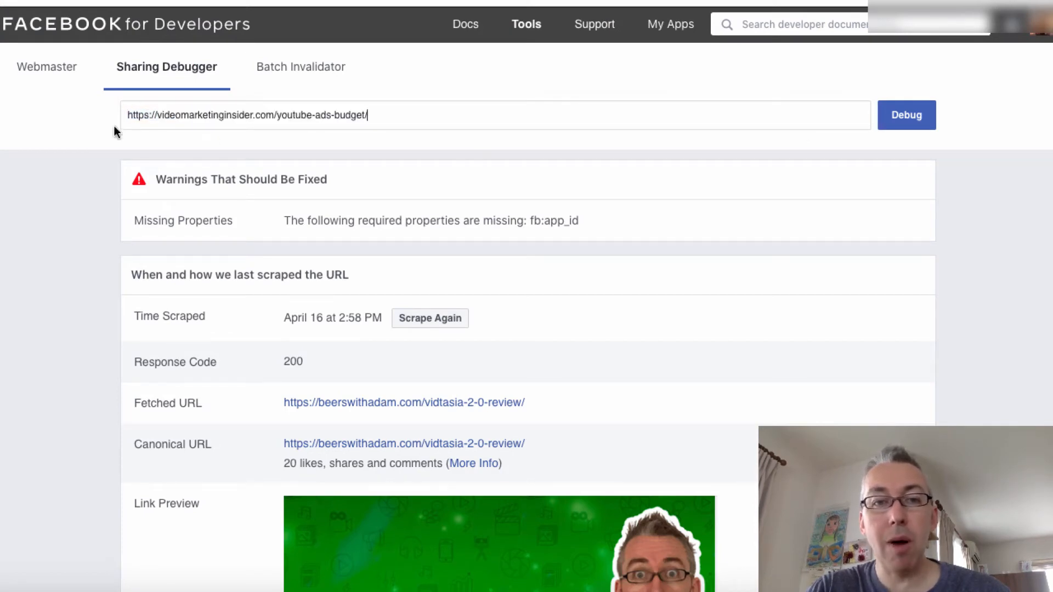
left_click(908, 124)
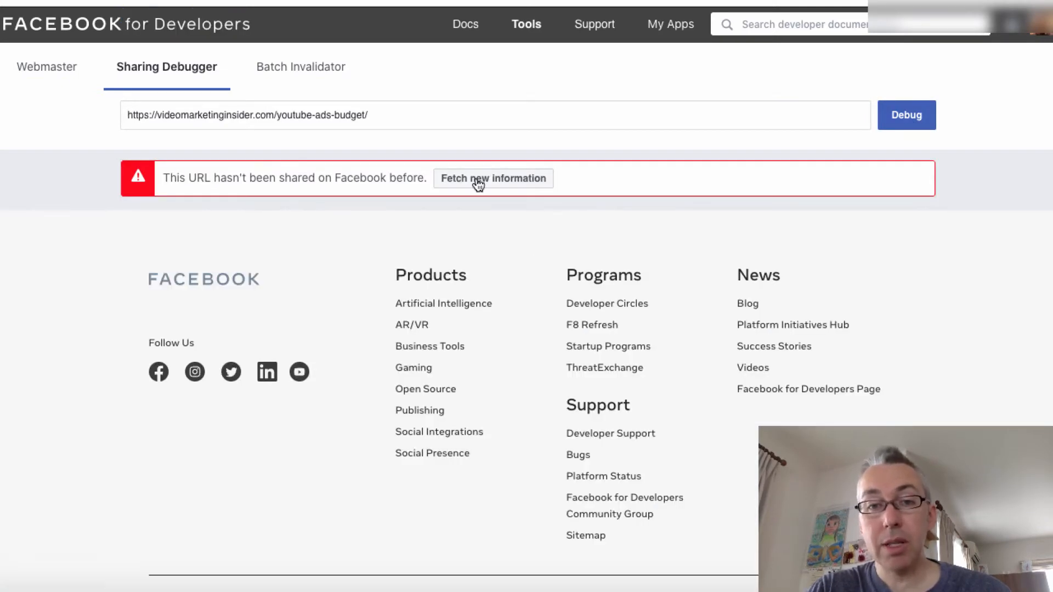
left_click(478, 179)
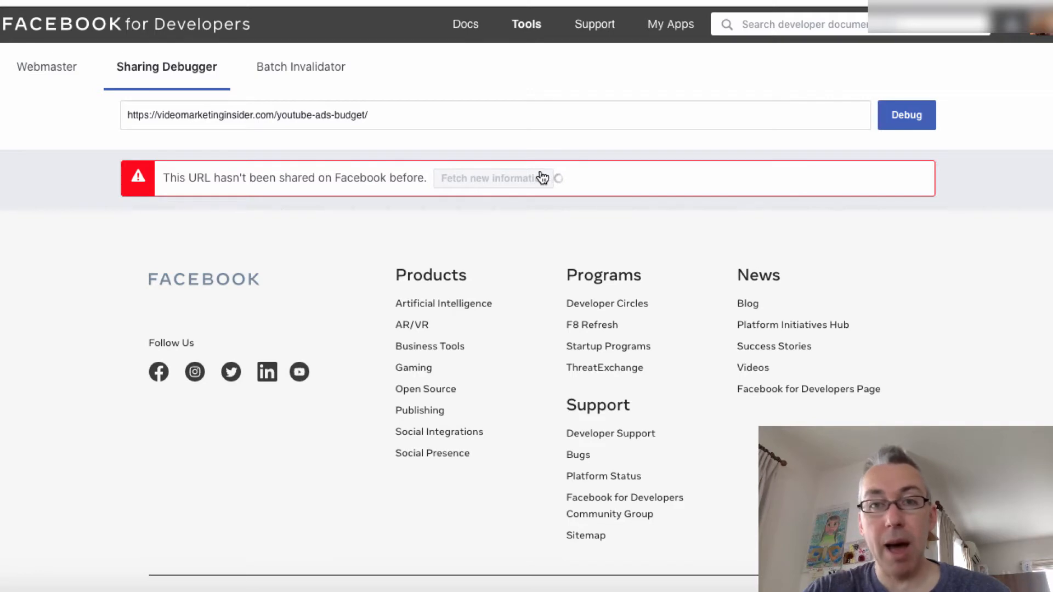
scroll(636, 330, "down", 5)
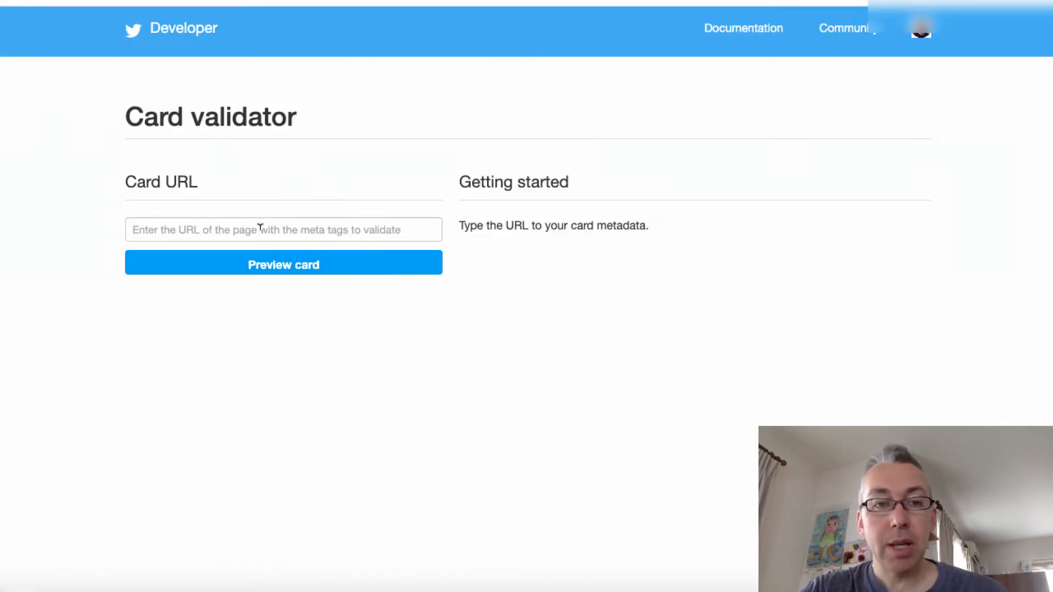
left_click(258, 227)
type("https://videomarketinginsider.com/youtube-ads-budget/")
left_click(280, 268)
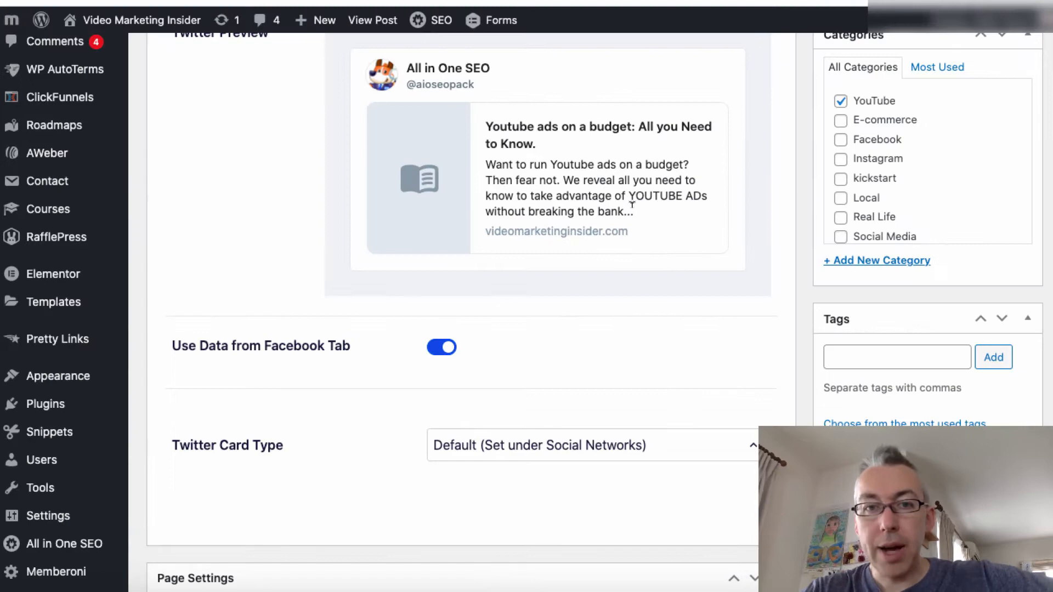
- Back in the WordPress editor, check the post's AIOSEO Twitter preview settings and update the published post
scroll(627, 418, "up", 2)
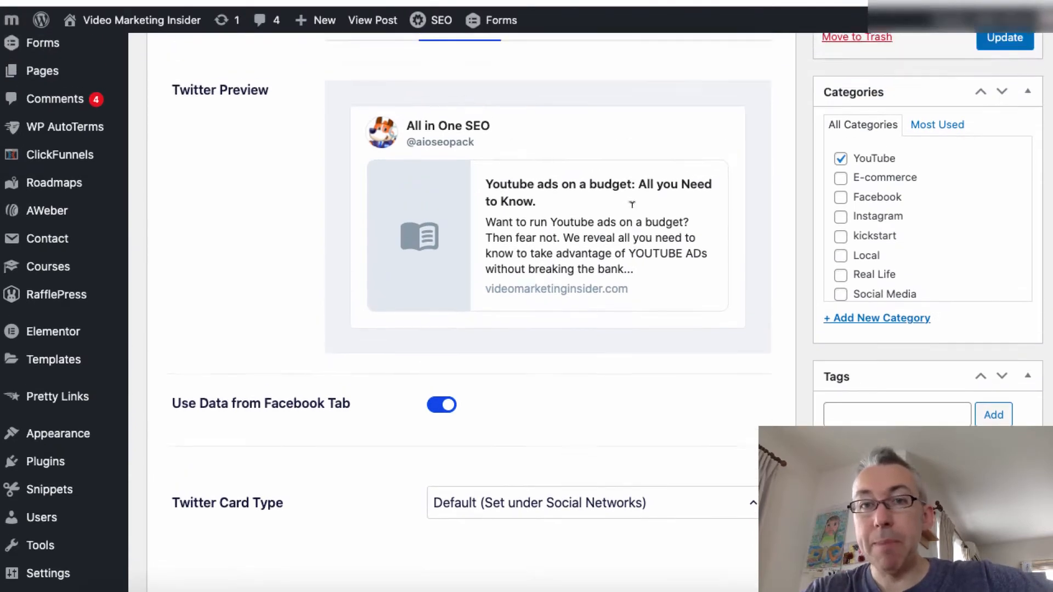
scroll(626, 412, "down", 2)
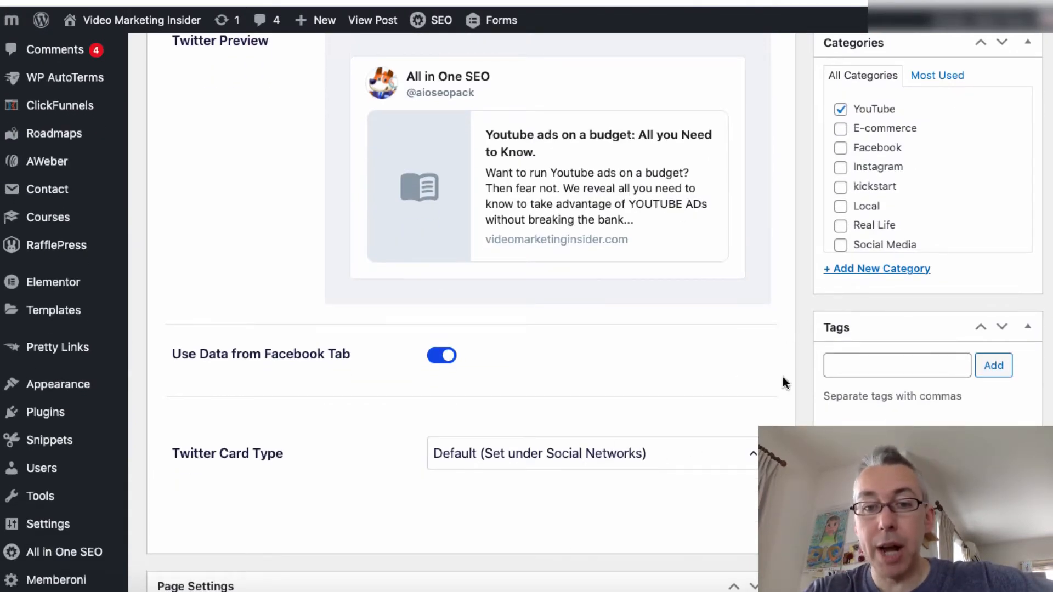
scroll(783, 384, "up", 3)
scroll(782, 376, "up", 6)
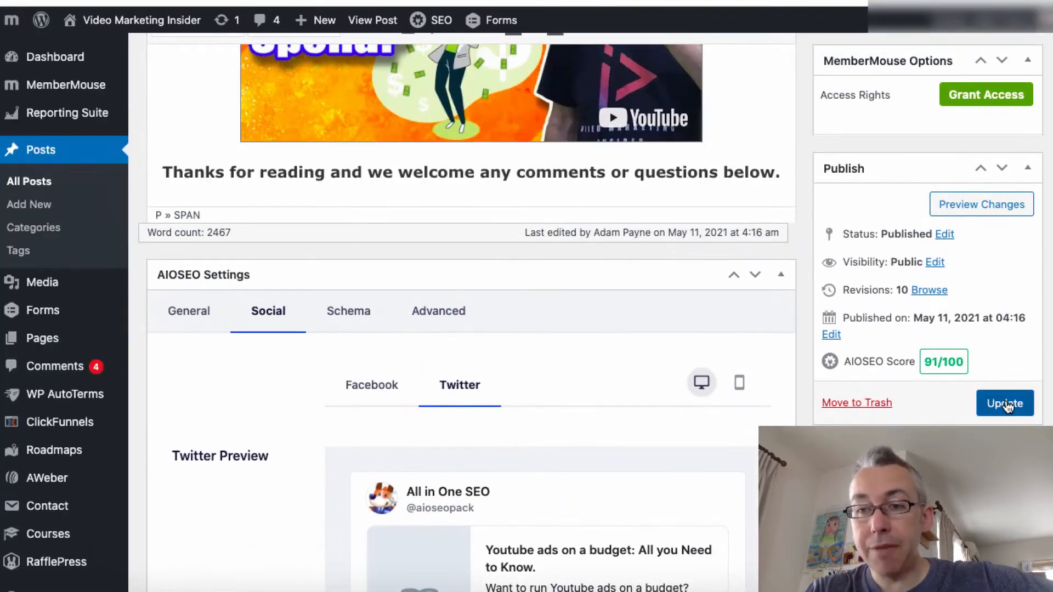
left_click(1007, 404)
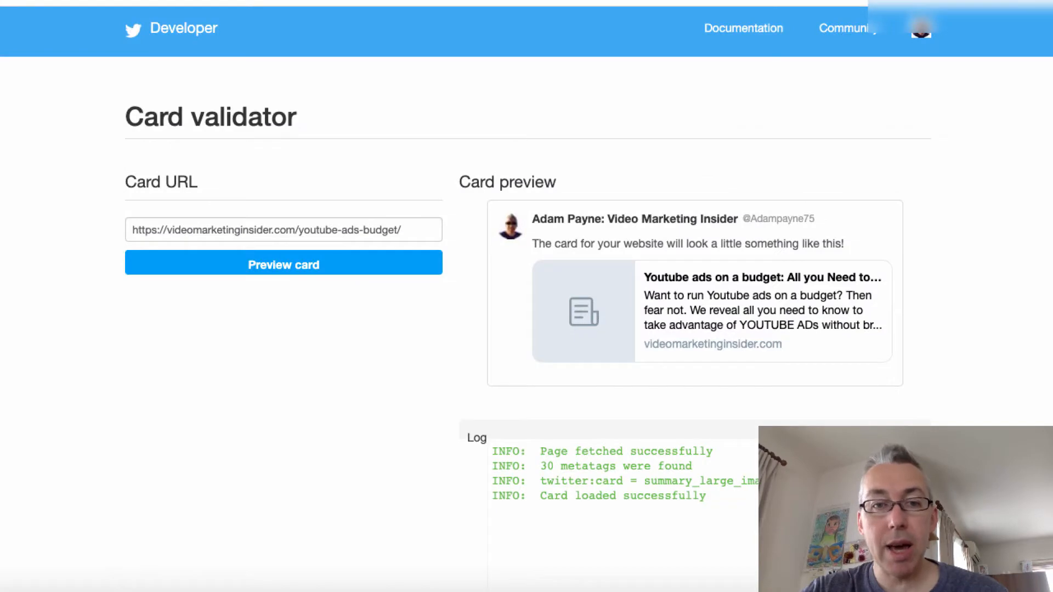
- Copy the post URL from Twitter's Card validator, reload the page and preview the card for the same URL again
left_click_drag(411, 227, 134, 228)
key("super+c")
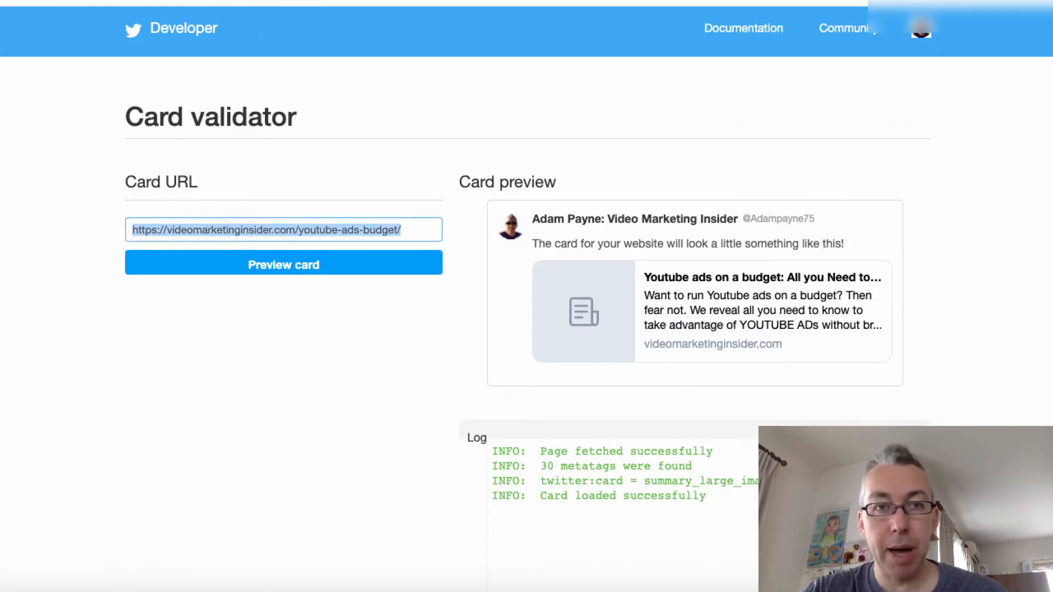
key("super+r")
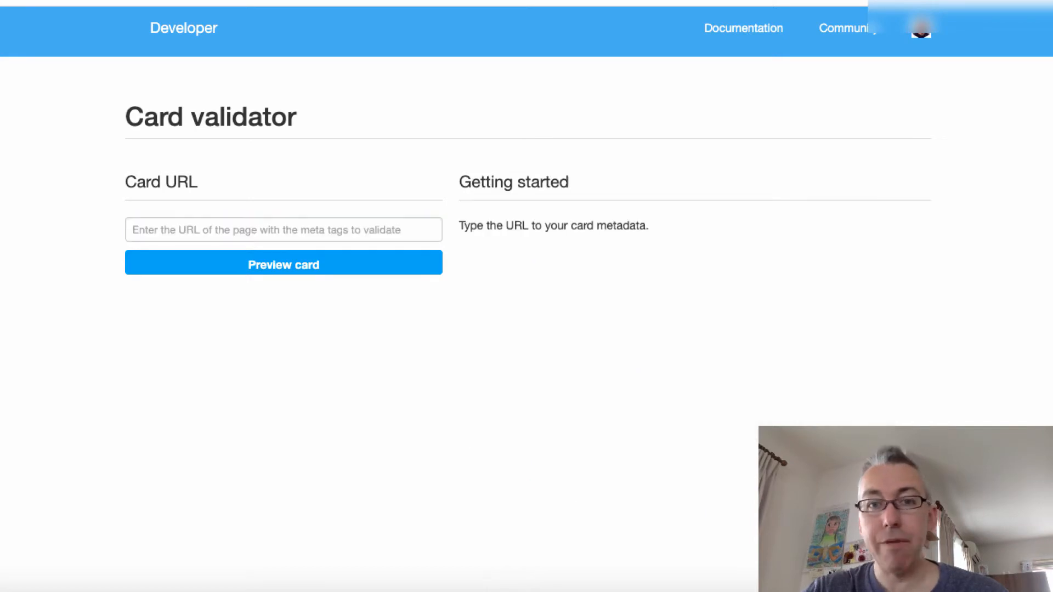
left_click(240, 228)
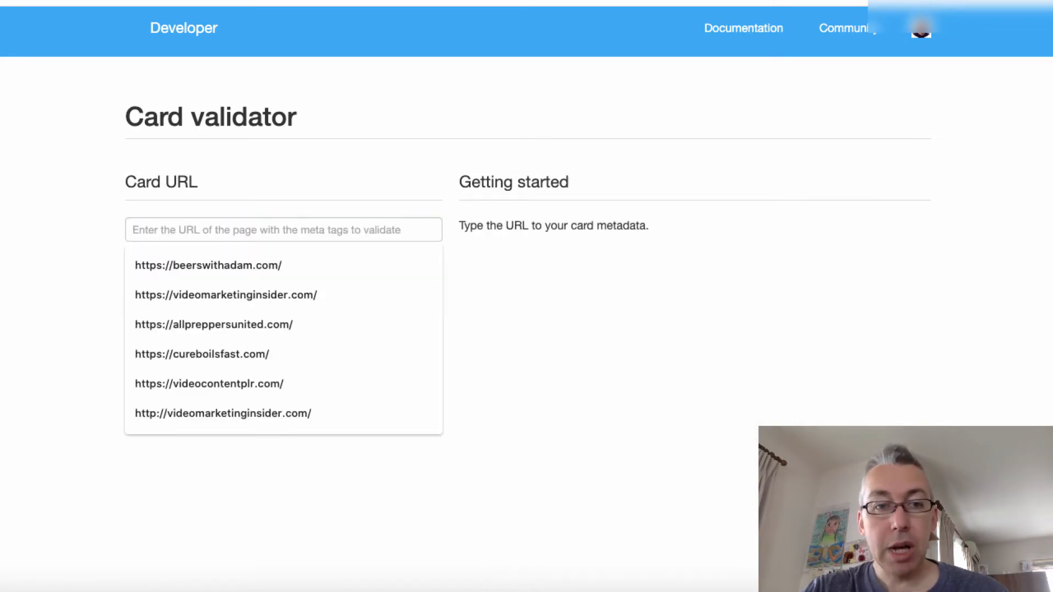
key("super+v")
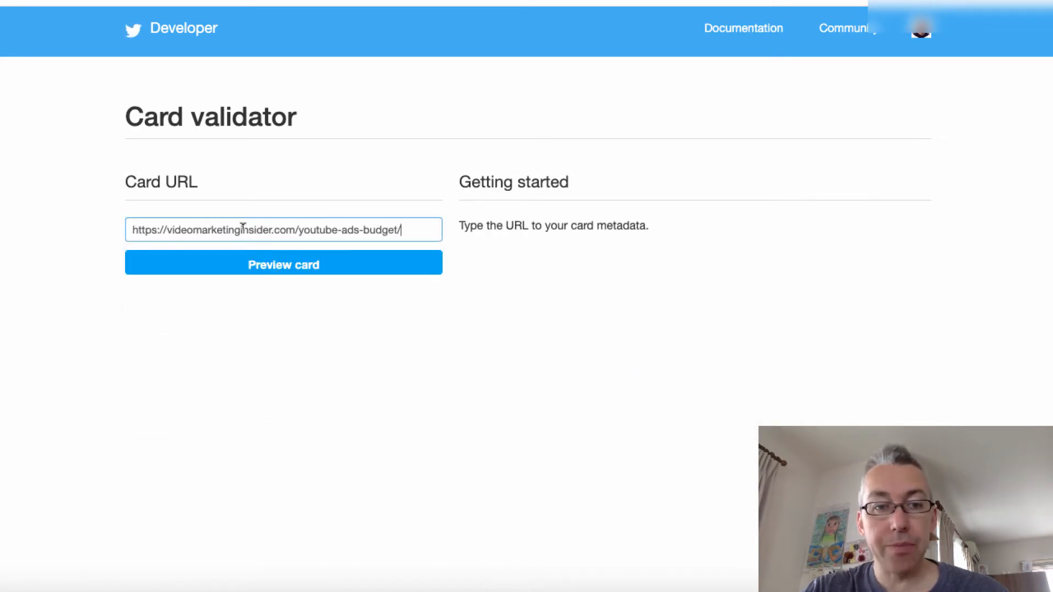
left_click(264, 261)
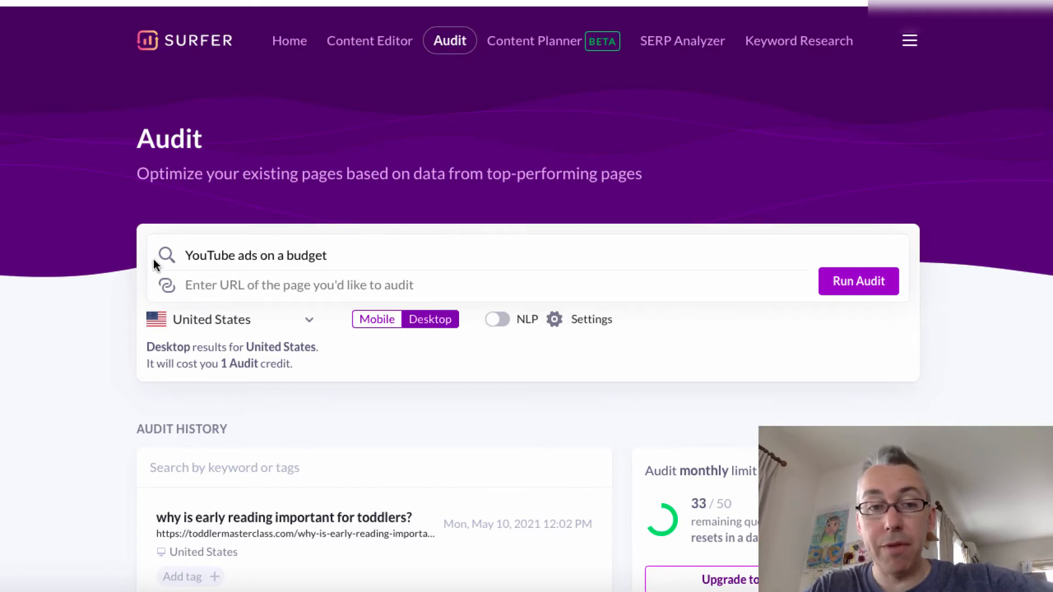
left_click(322, 285)
key("ctrl+v")
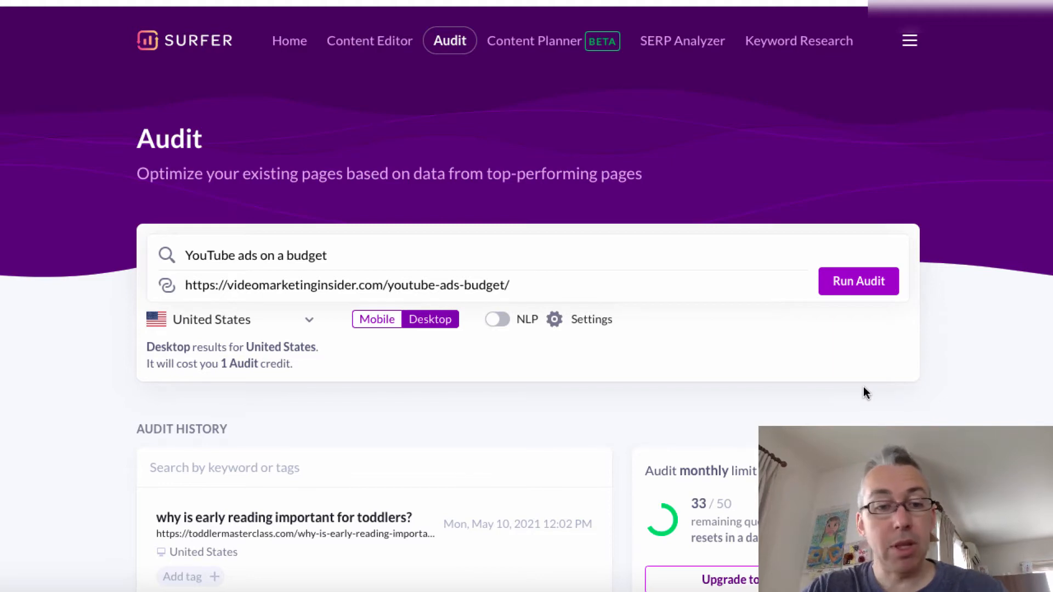
left_click(871, 281)
scroll(910, 406, "down", 1)
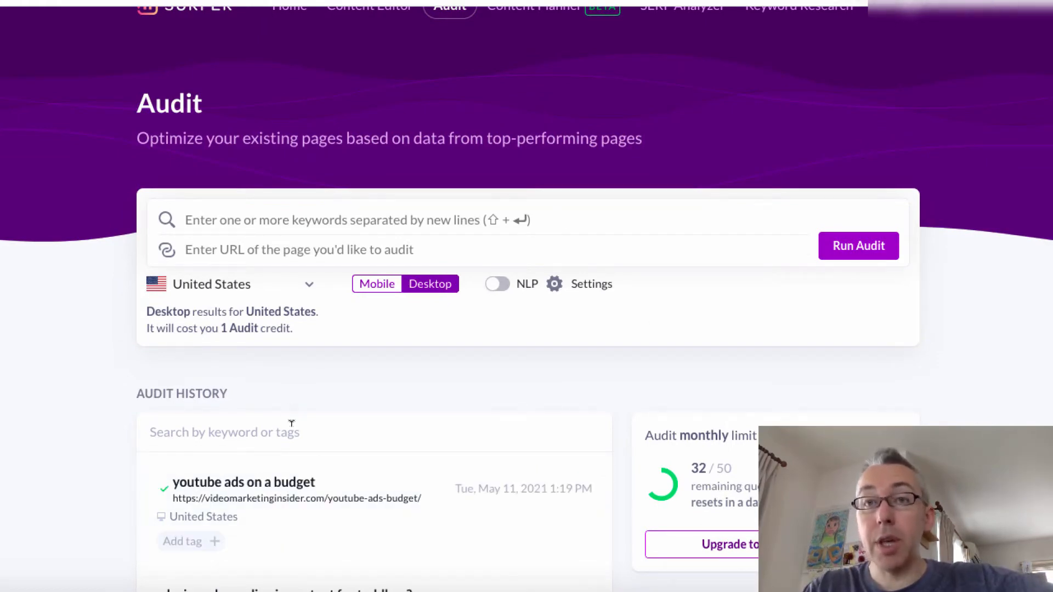
mouse_move(134, 500)
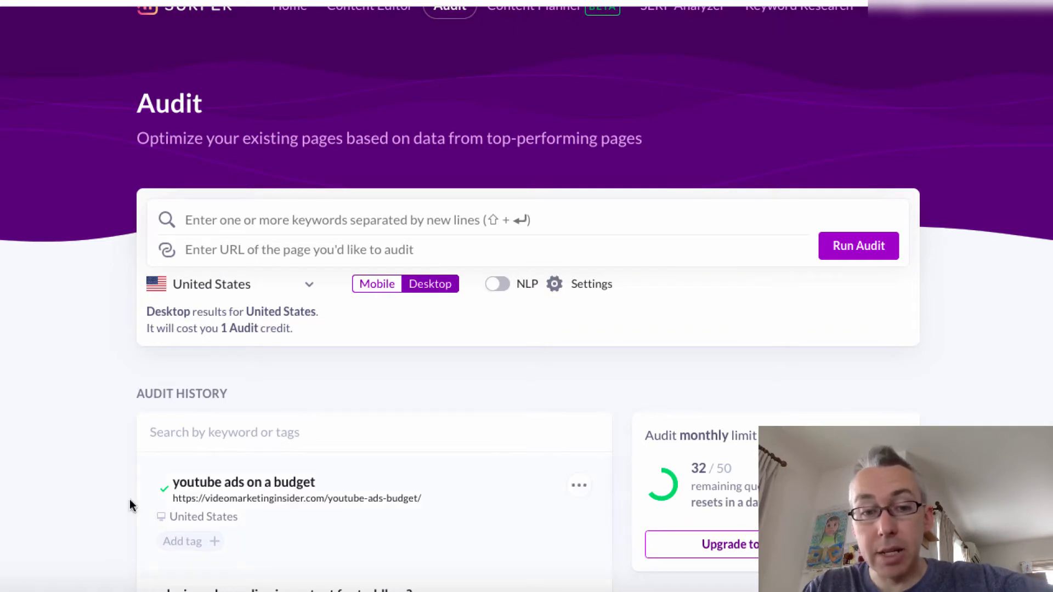
left_click(349, 483)
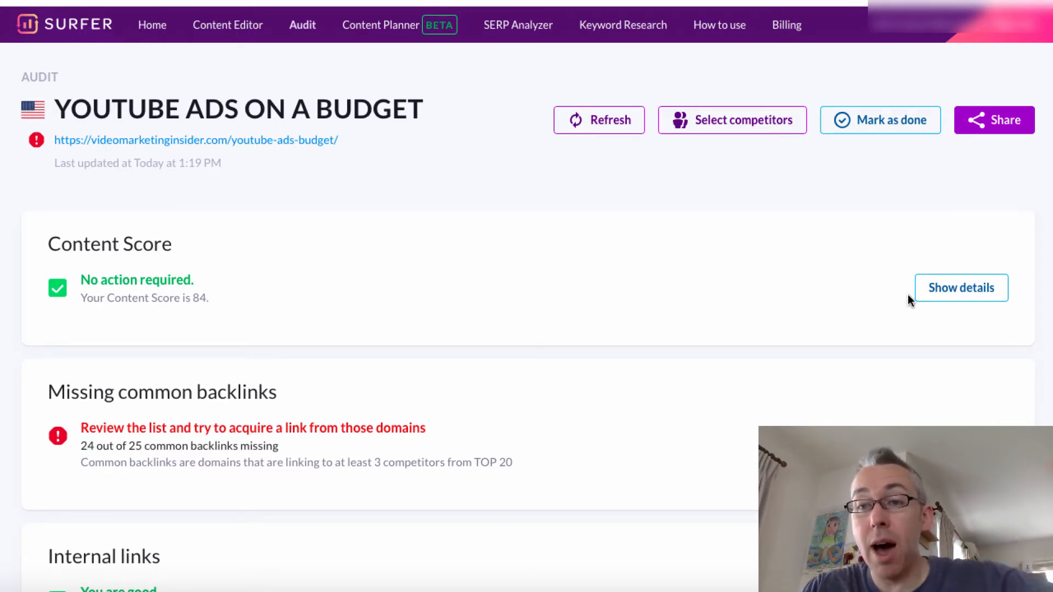
- Expand the Content Score details to compare the post with its competitors, and collapse them again
left_click(954, 289)
scroll(809, 411, "down", 1)
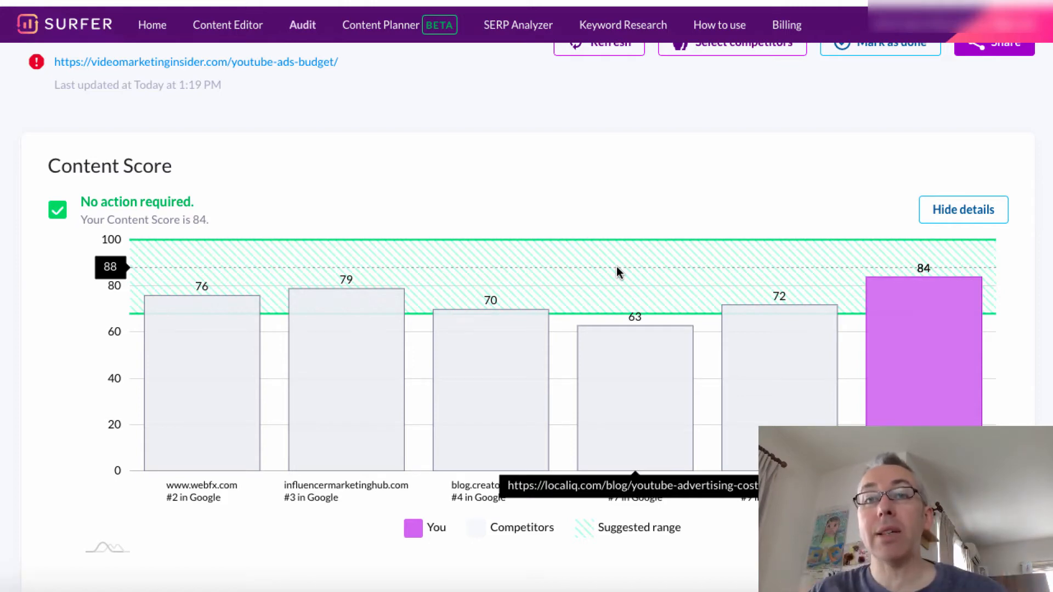
left_click(971, 217)
scroll(800, 291, "down", 1)
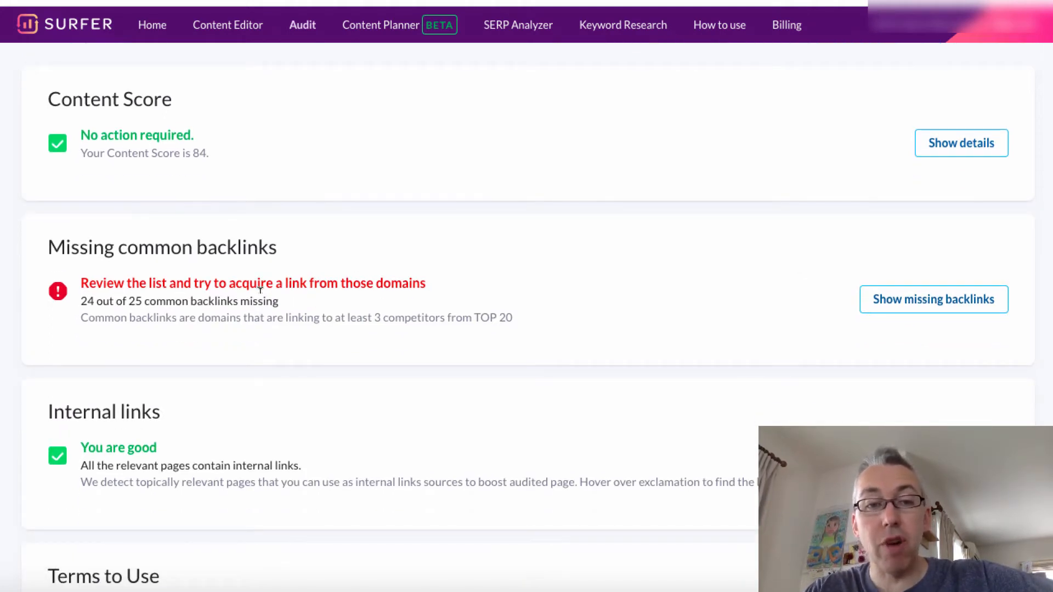
- Show the missing common backlinks in the audit and look through the list of domains
left_click(937, 306)
scroll(662, 347, "down", 2)
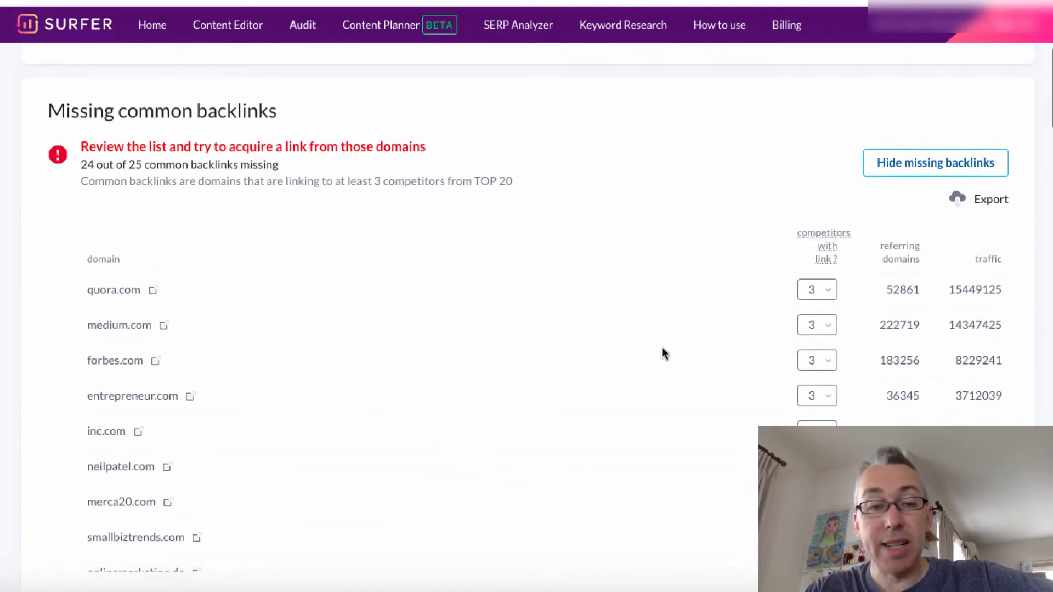
scroll(401, 347, "down", 2)
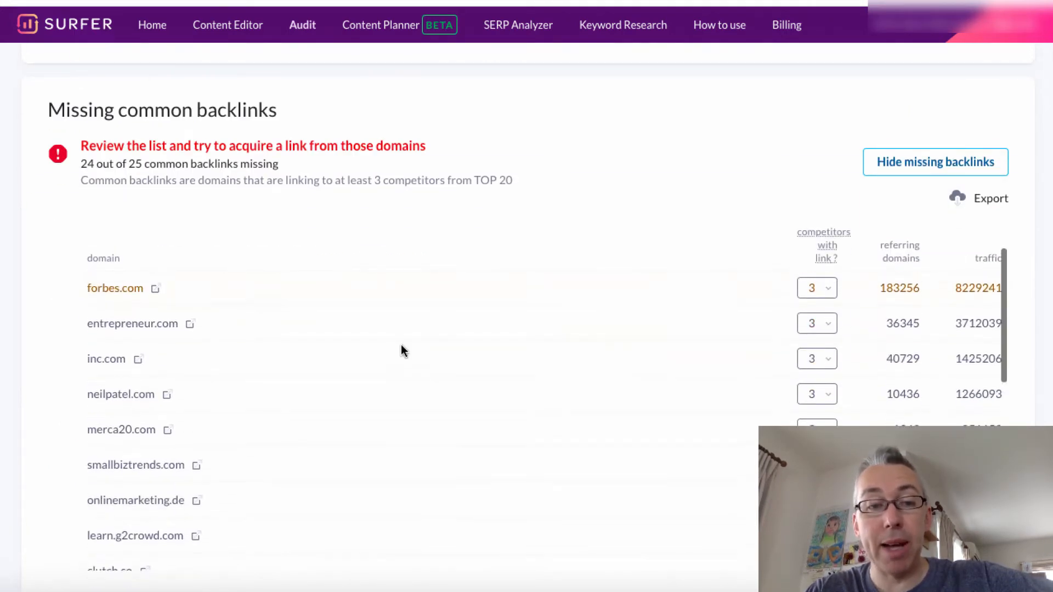
scroll(400, 346, "up", 2)
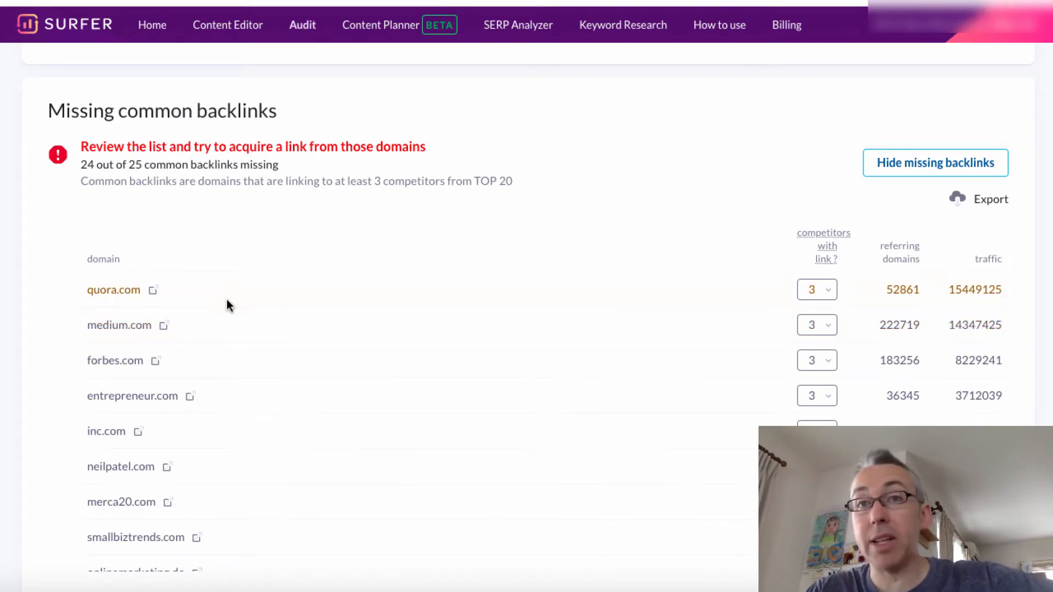
- Look through the remaining domains in the missing common backlinks list and collapse the list
scroll(306, 417, "down", 6)
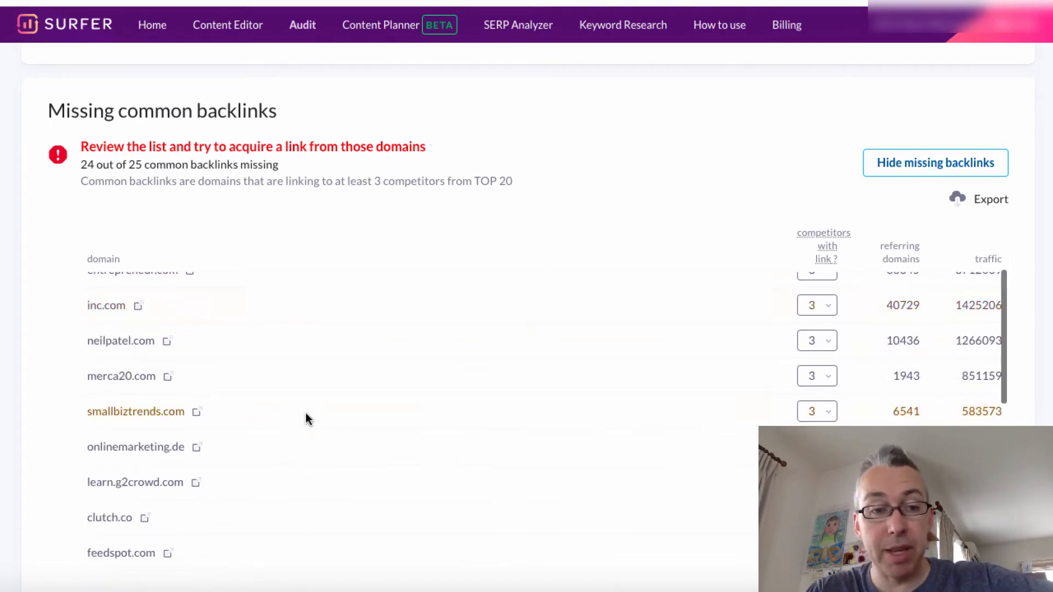
scroll(305, 413, "down", 5)
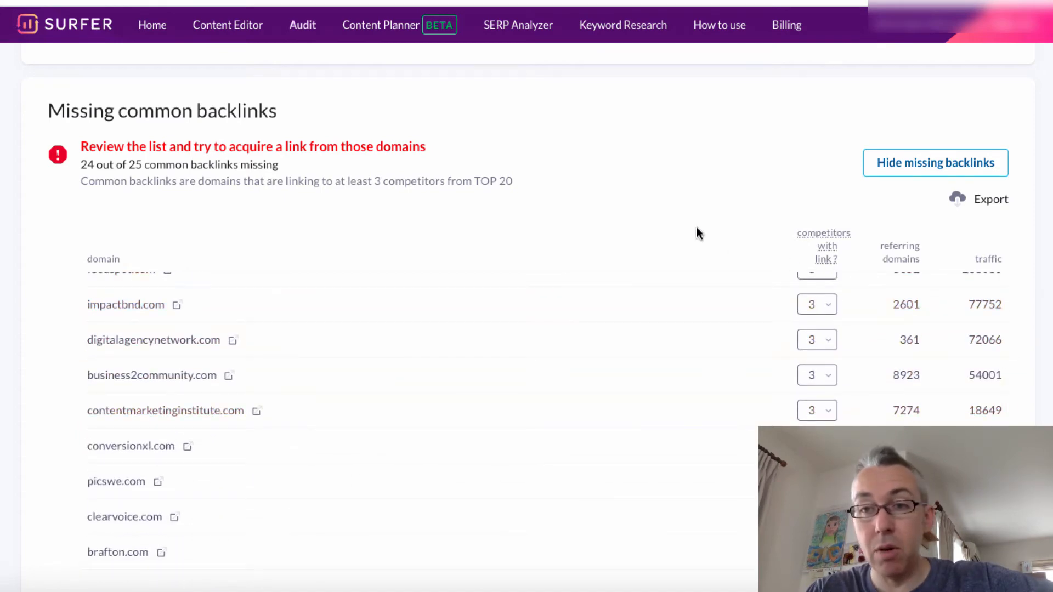
left_click(947, 168)
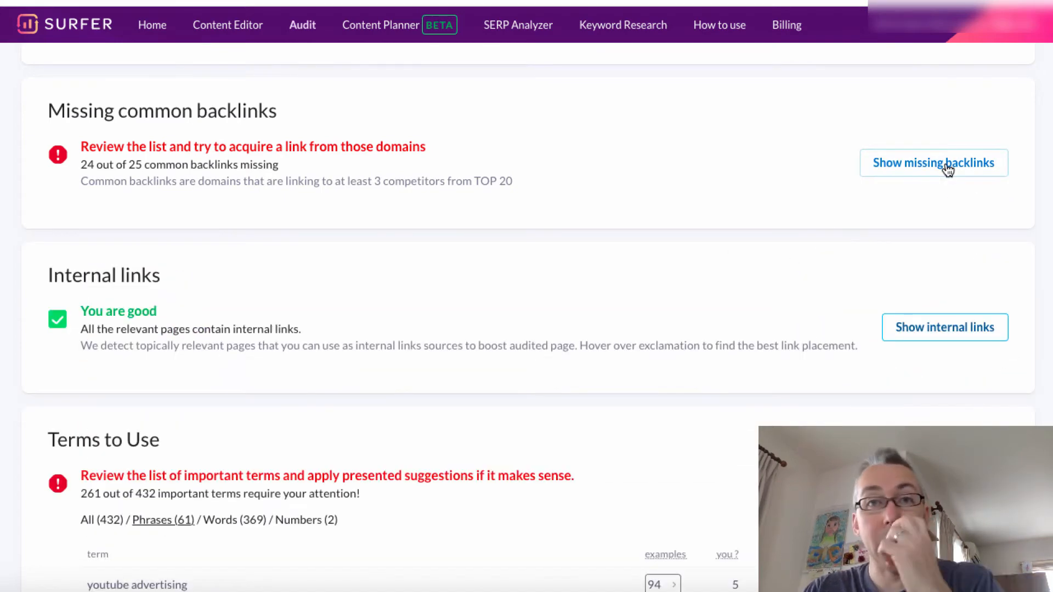
- Examine the suggested phrases under Terms to Use with their recommended usage and actions, and collapse the details
scroll(752, 251, "down", 1)
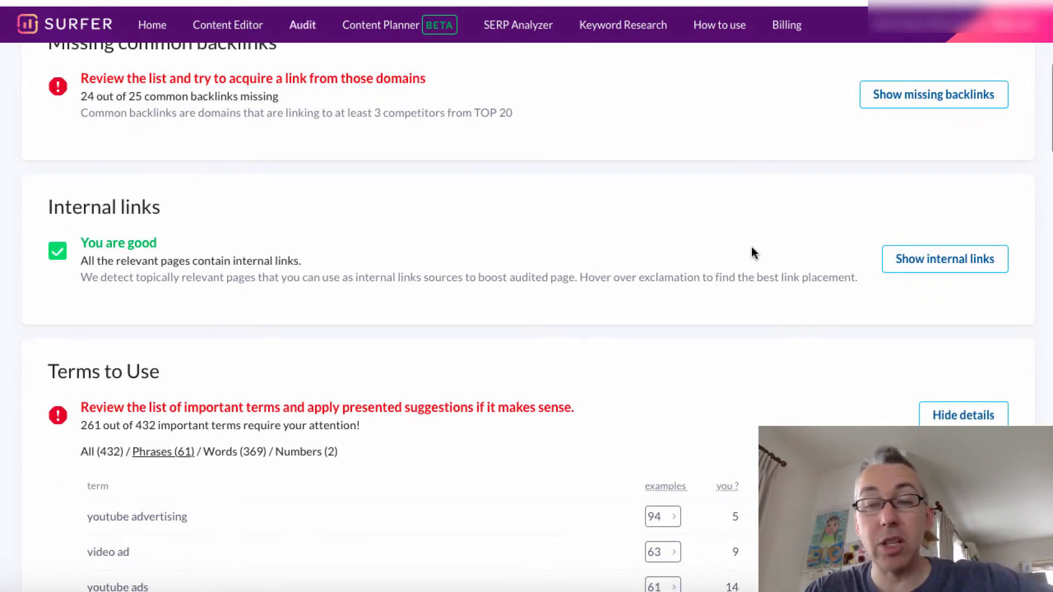
scroll(751, 251, "down", 4)
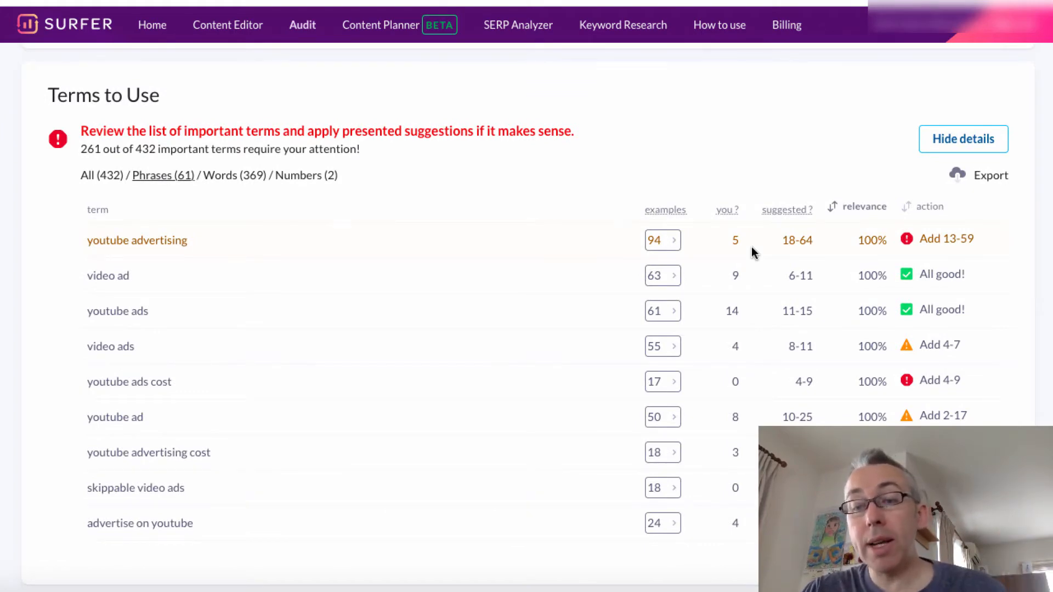
scroll(814, 346, "down", 1)
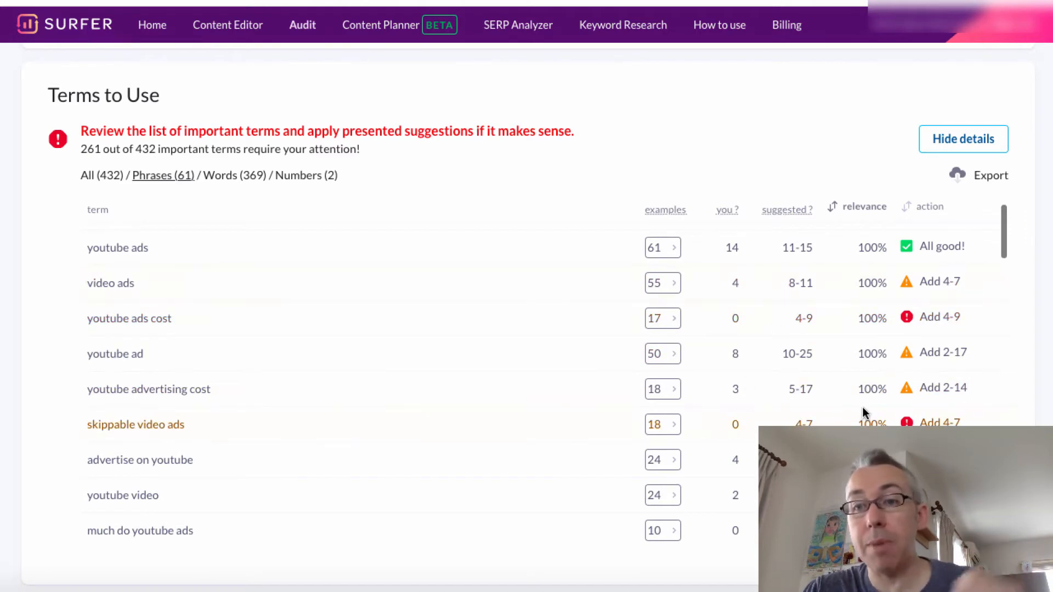
scroll(865, 413, "down", 1)
scroll(864, 412, "down", 2)
scroll(878, 351, "up", 2)
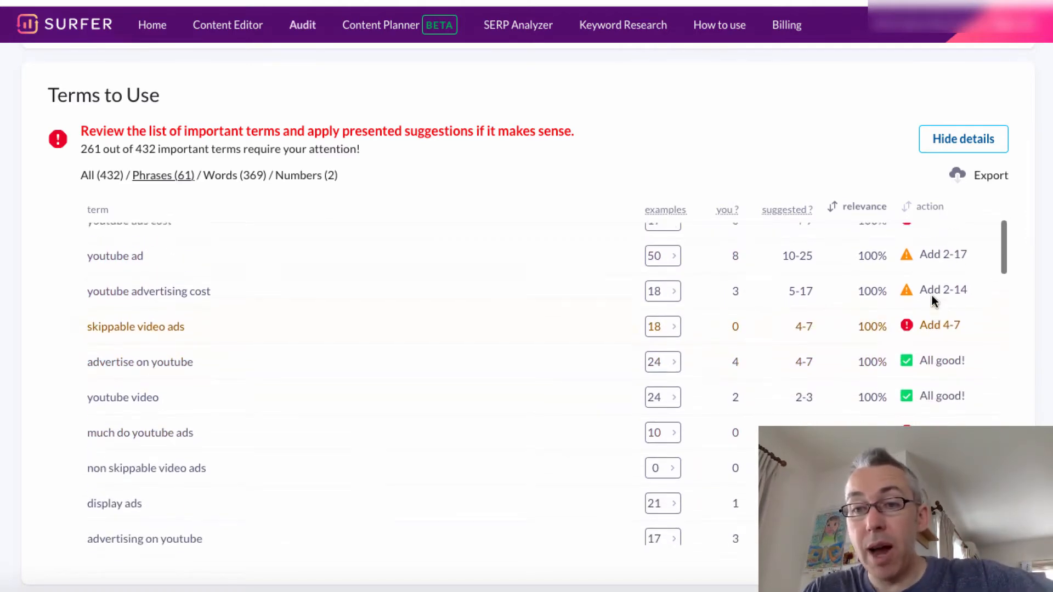
scroll(861, 394, "down", 3)
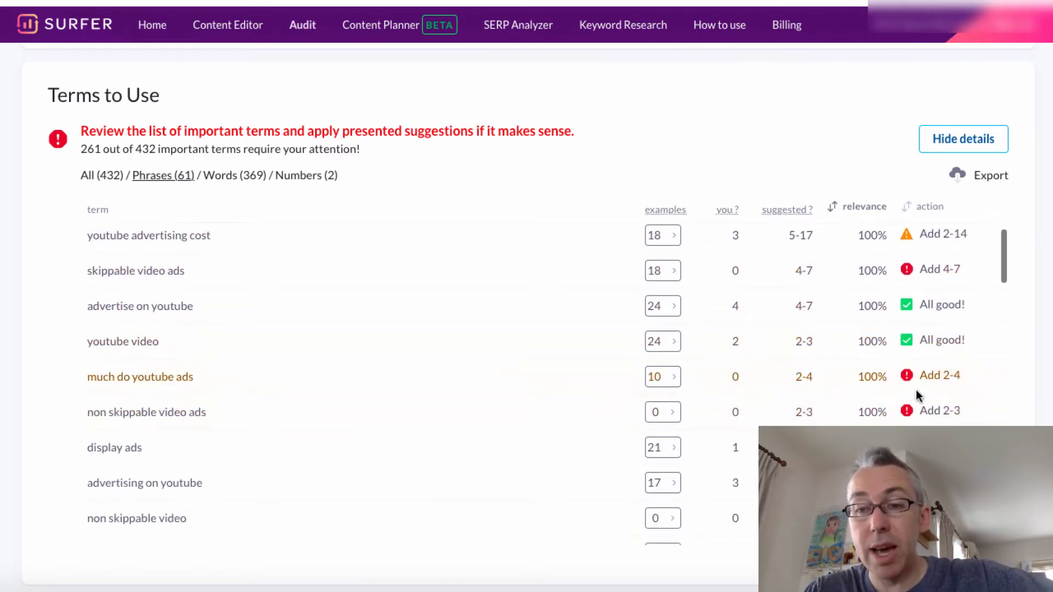
scroll(910, 343, "up", 1)
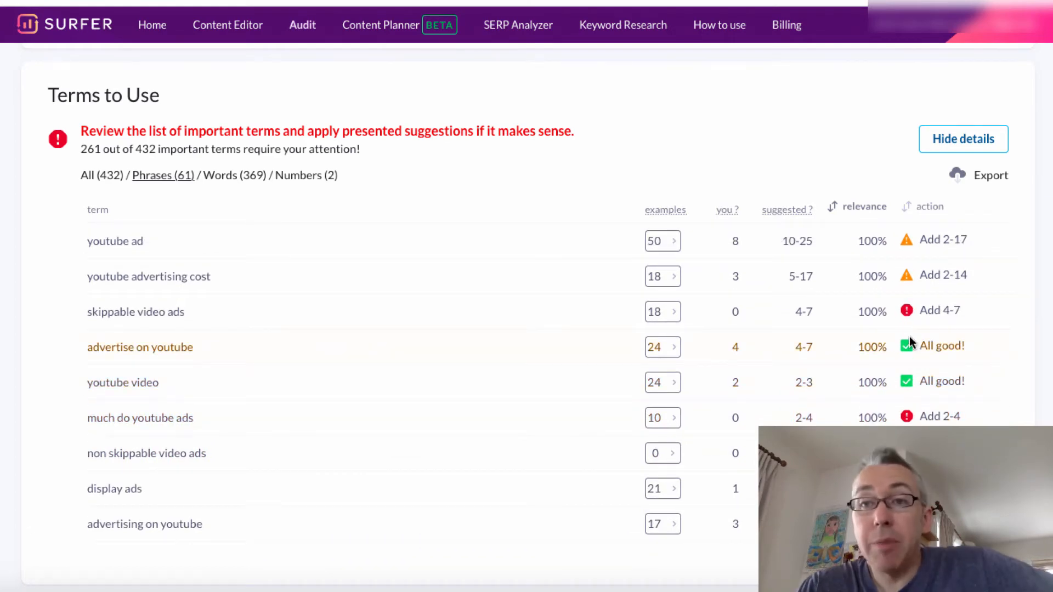
scroll(913, 337, "down", 8)
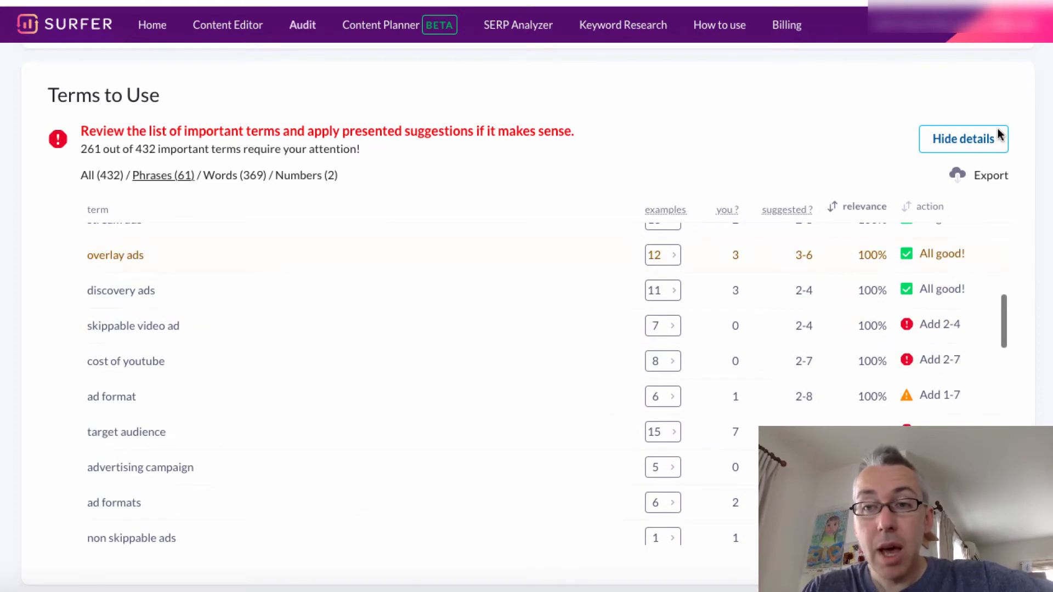
left_click(980, 143)
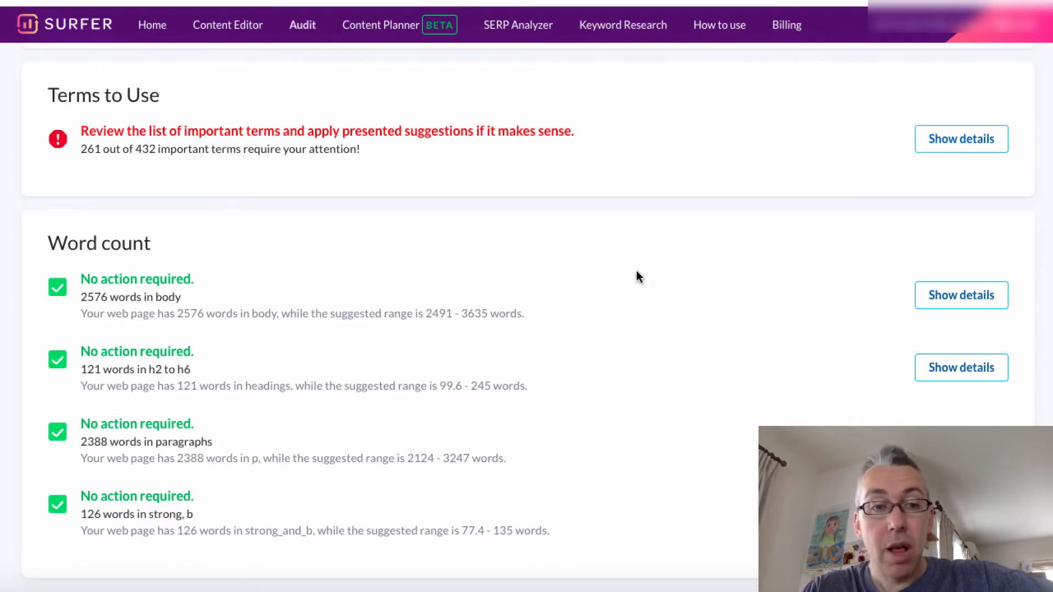
- Review the Word count results, and check the competitor comparison of exact keywords in h2 to h6, collapsing it again
scroll(636, 271, "down", 1)
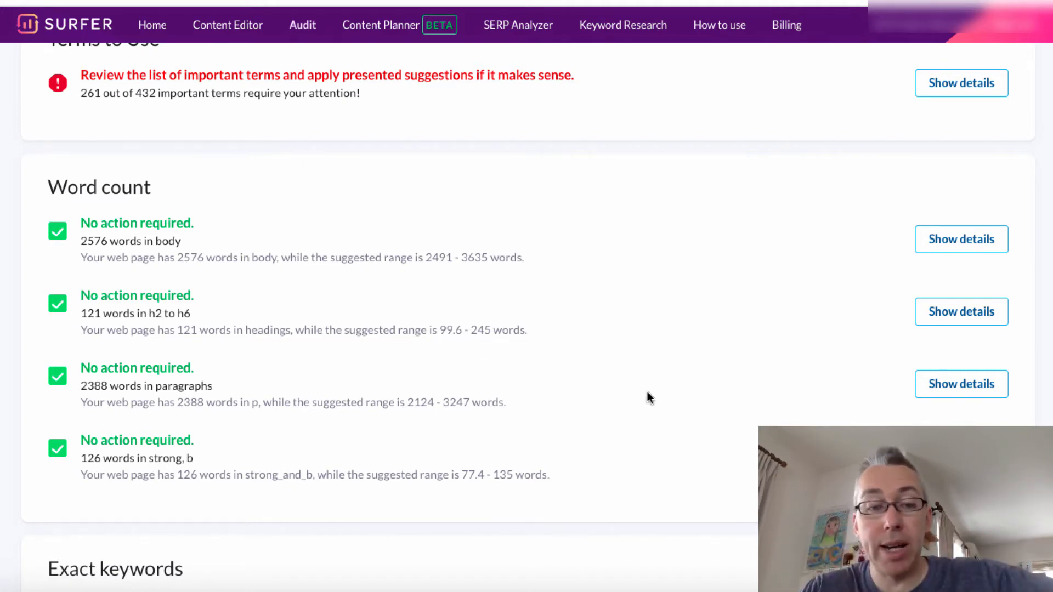
scroll(647, 392, "down", 5)
scroll(646, 390, "up", 1)
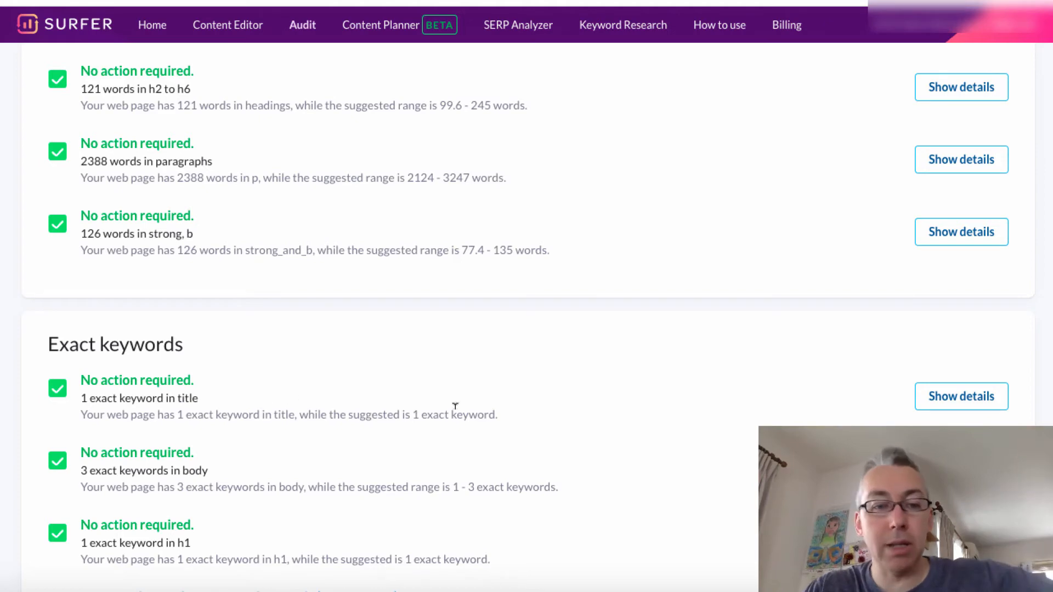
scroll(455, 409, "down", 4)
scroll(455, 409, "down", 2)
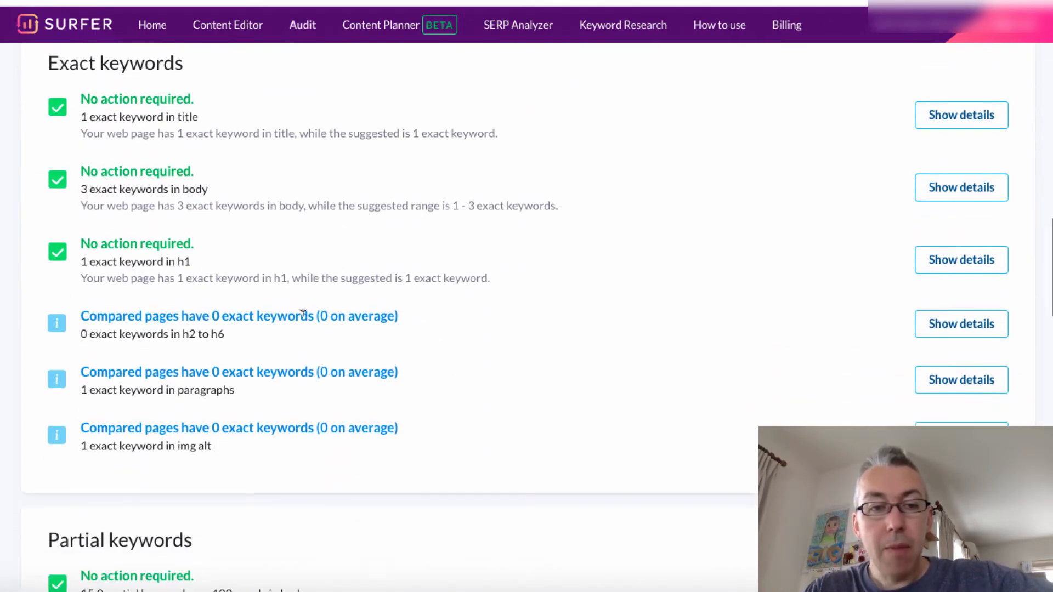
left_click(961, 329)
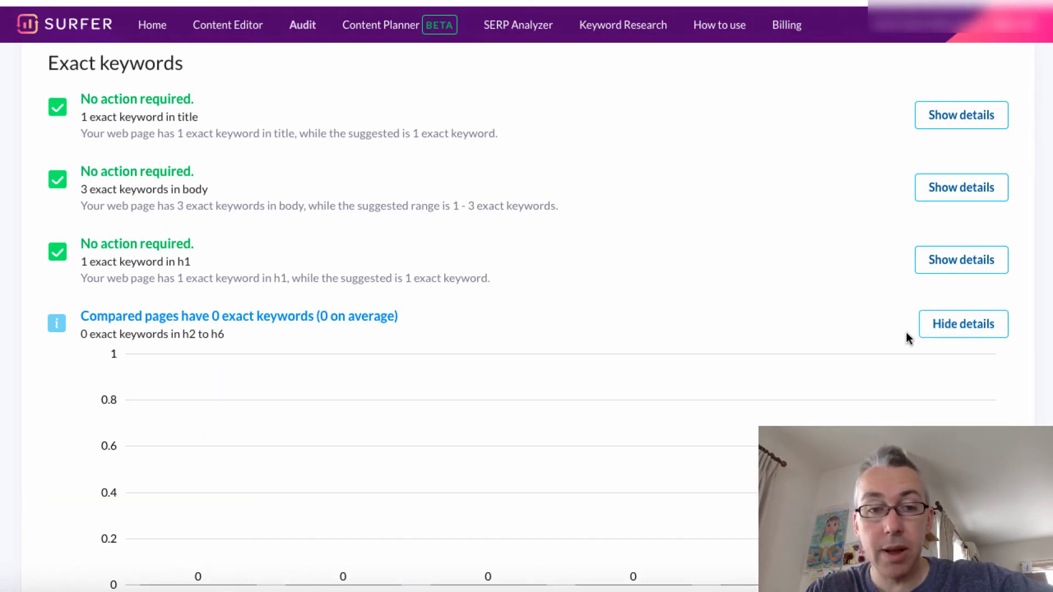
scroll(907, 334, "down", 3)
scroll(908, 338, "up", 2)
left_click(976, 236)
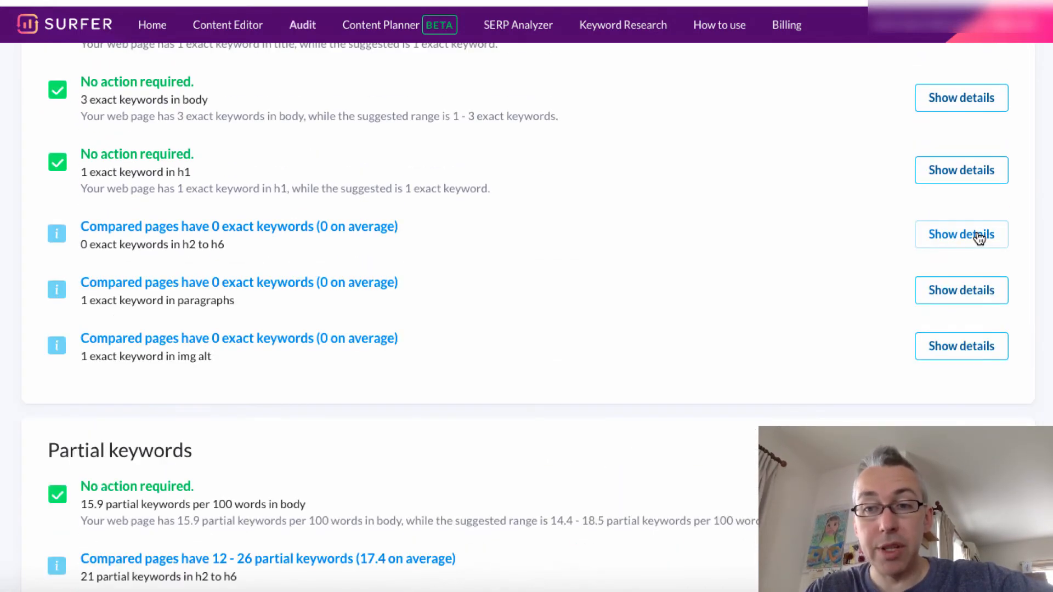
- Compare the post's exact keywords in paragraphs and in img alt with its competitors, collapsing each chart after viewing
left_click(959, 291)
scroll(960, 296, "down", 2)
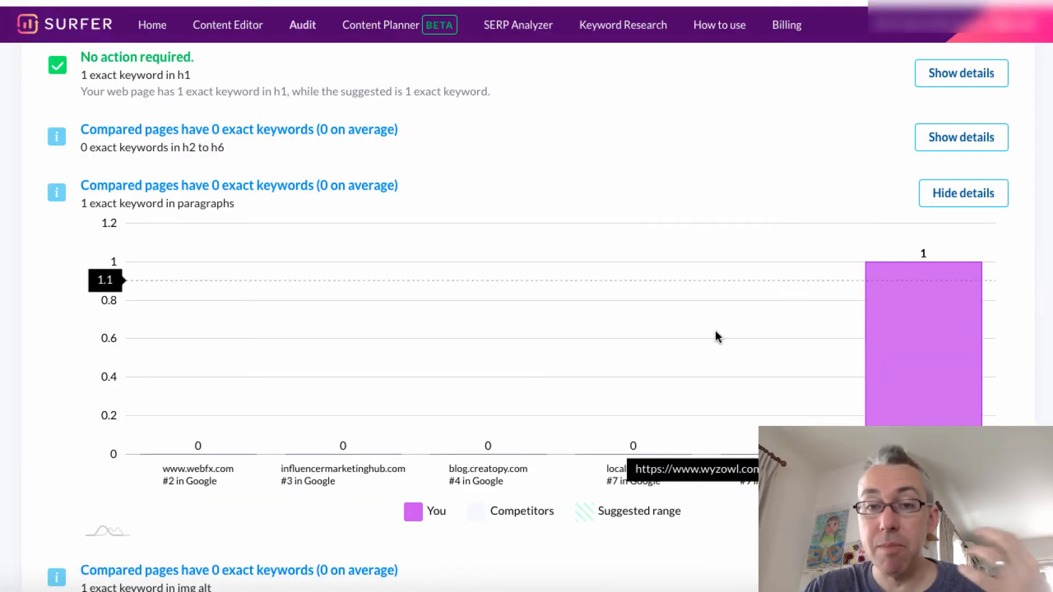
scroll(718, 401, "up", 1)
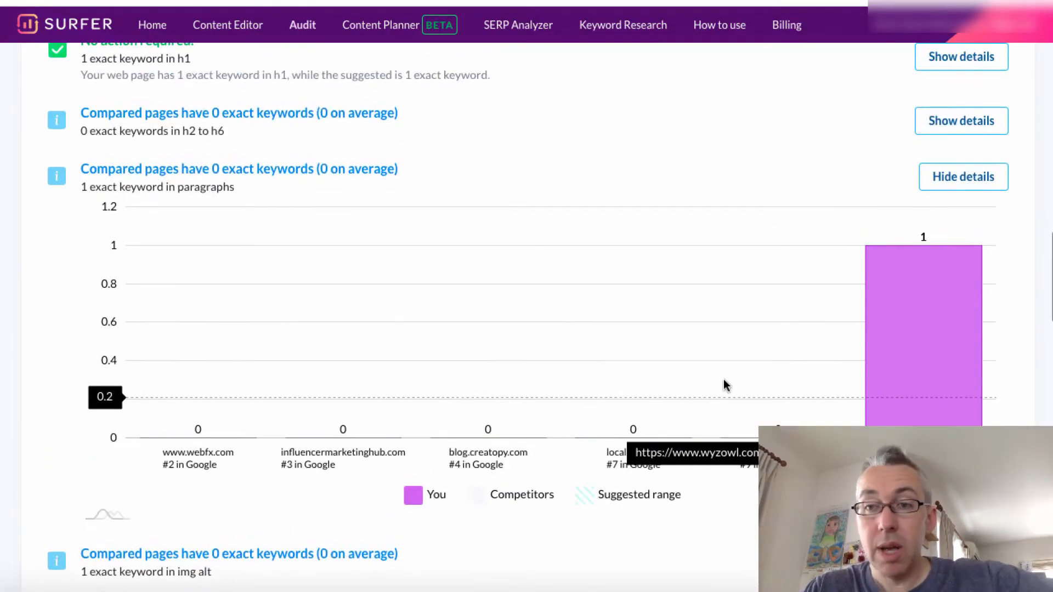
left_click(968, 178)
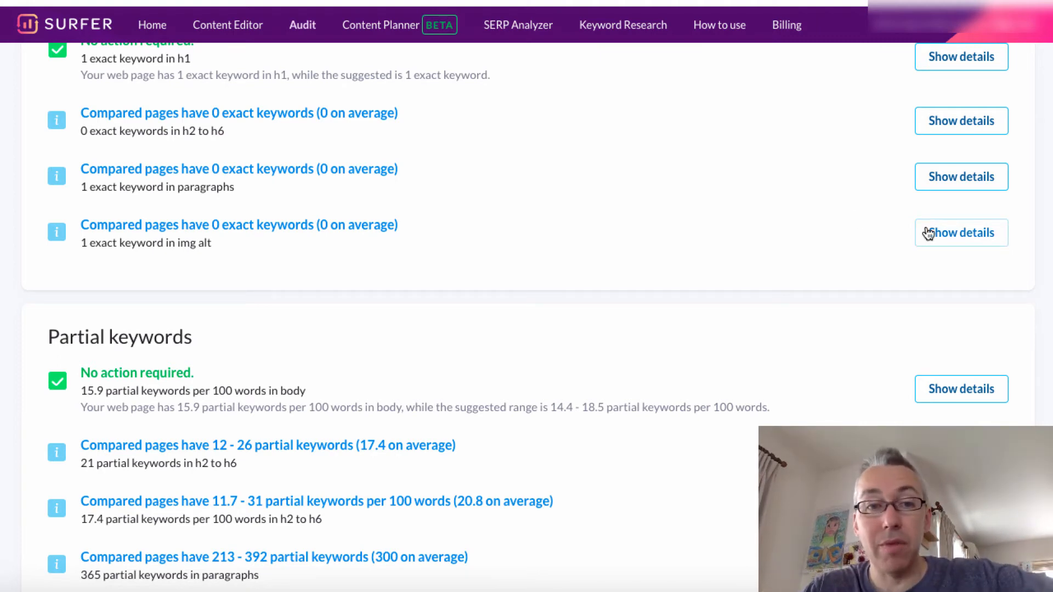
left_click(963, 241)
scroll(820, 310, "down", 2)
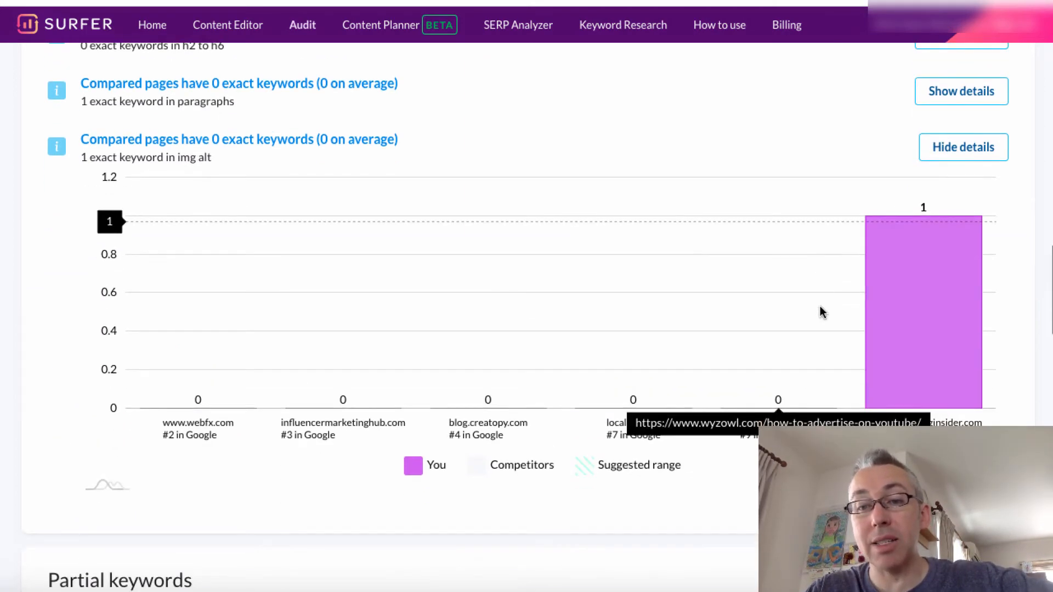
left_click(961, 148)
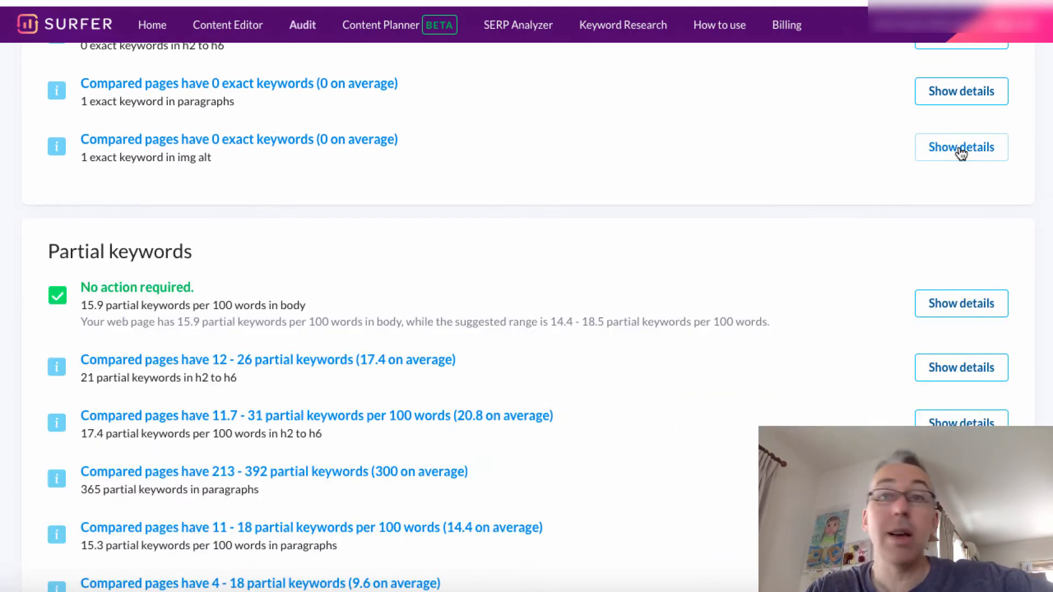
- Under Partial keywords, compare the number of partial keywords in h2 to h6 with the competitors and collapse the chart
scroll(928, 238, "down", 3)
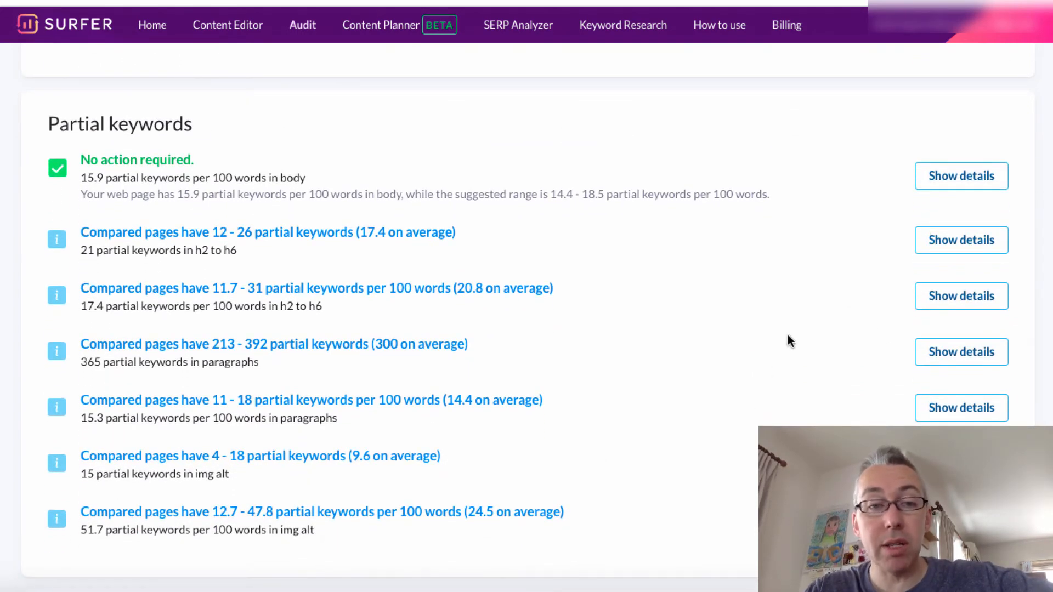
scroll(788, 338, "down", 1)
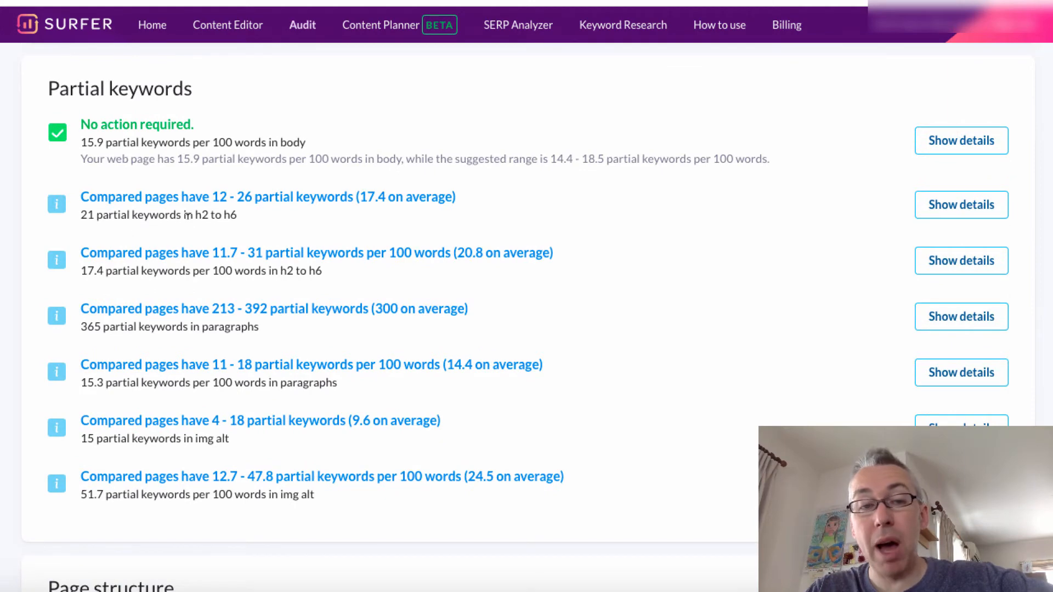
left_click(989, 214)
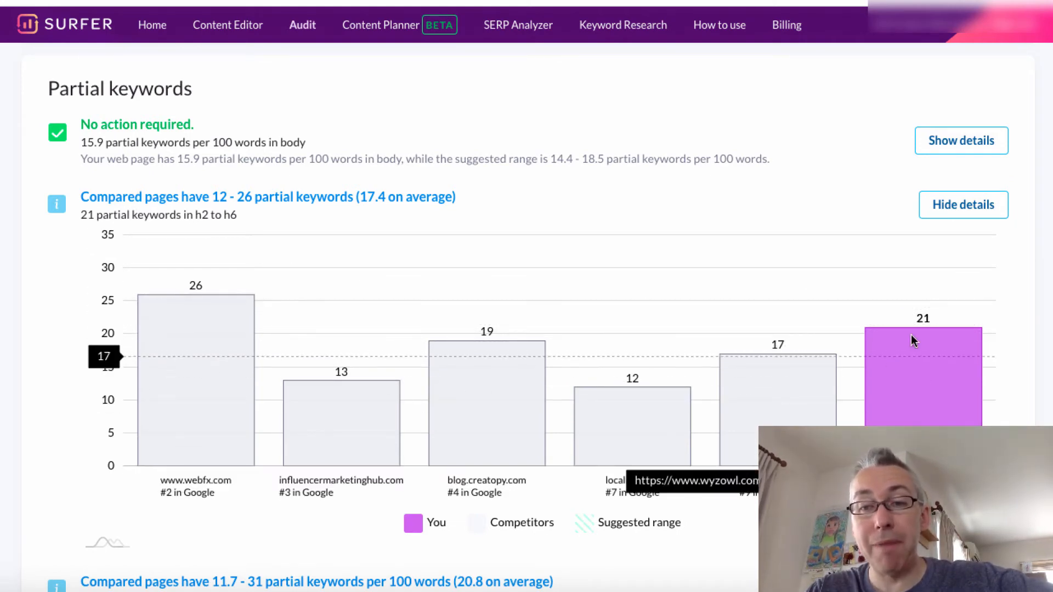
left_click(975, 211)
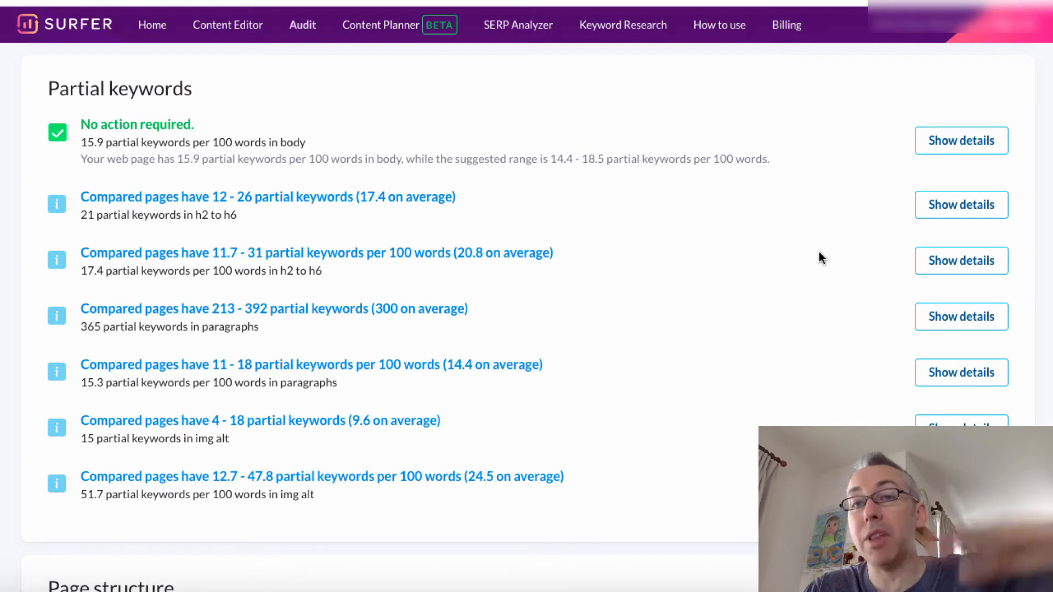
- Examine the audit's Page structure recommendations and the suggestions on title and meta description length
scroll(818, 253, "down", 3)
scroll(819, 258, "down", 3)
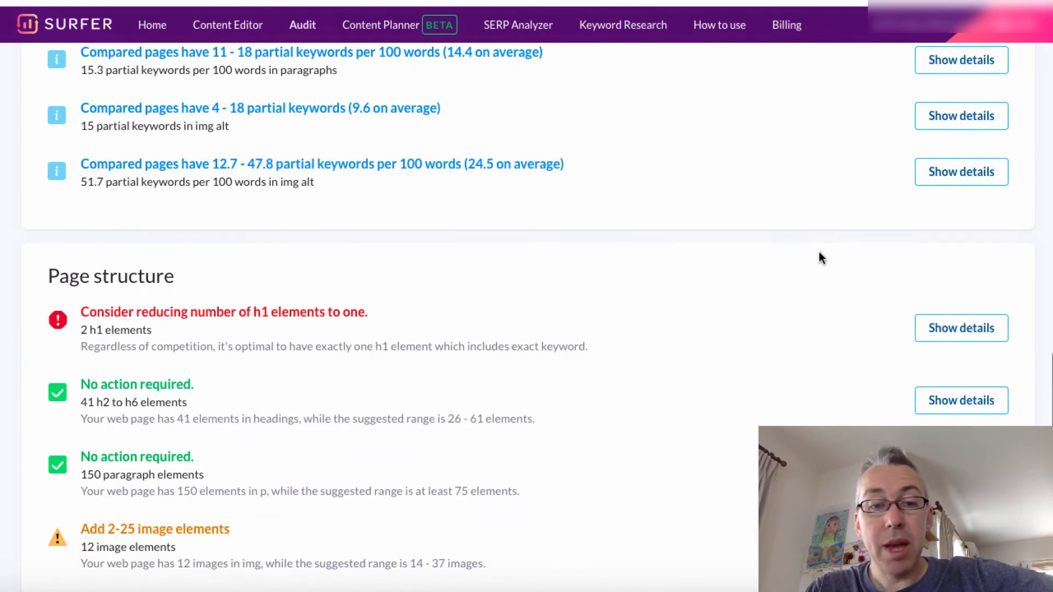
scroll(818, 258, "down", 1)
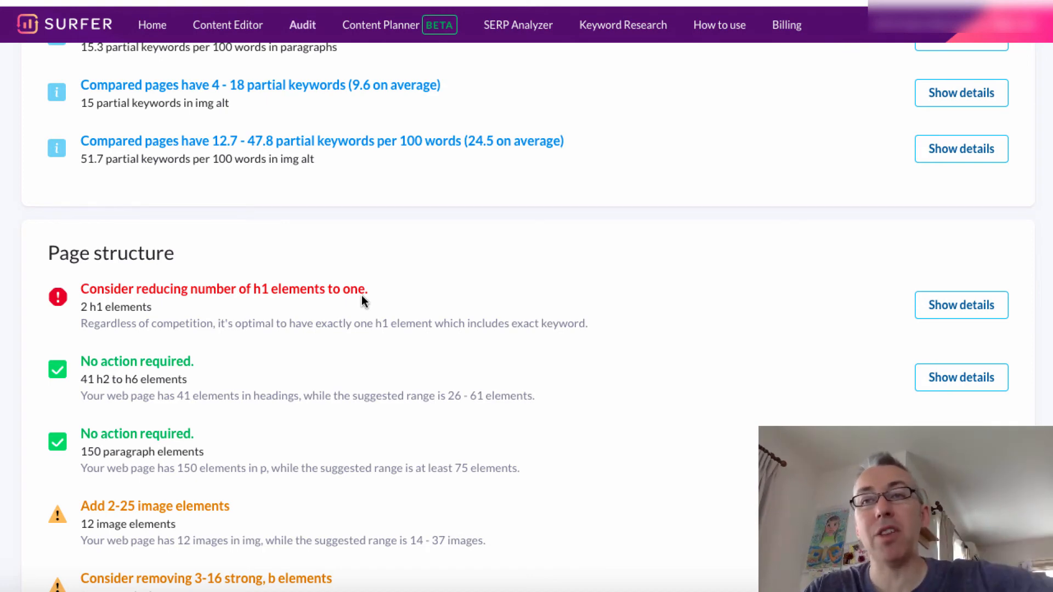
scroll(482, 346, "down", 3)
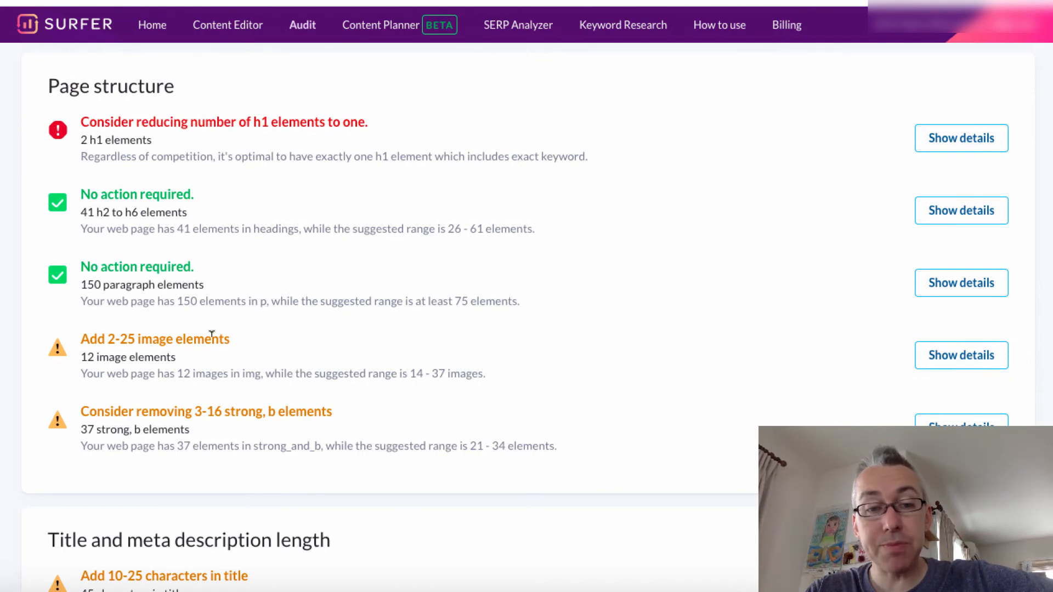
scroll(210, 335, "down", 3)
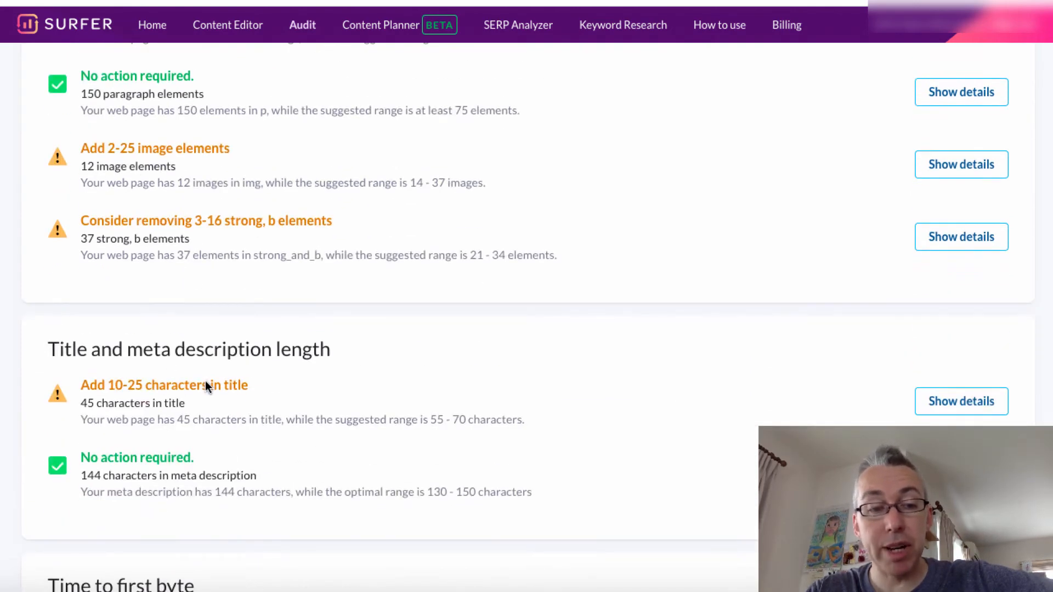
scroll(195, 404, "down", 1)
scroll(192, 379, "up", 1)
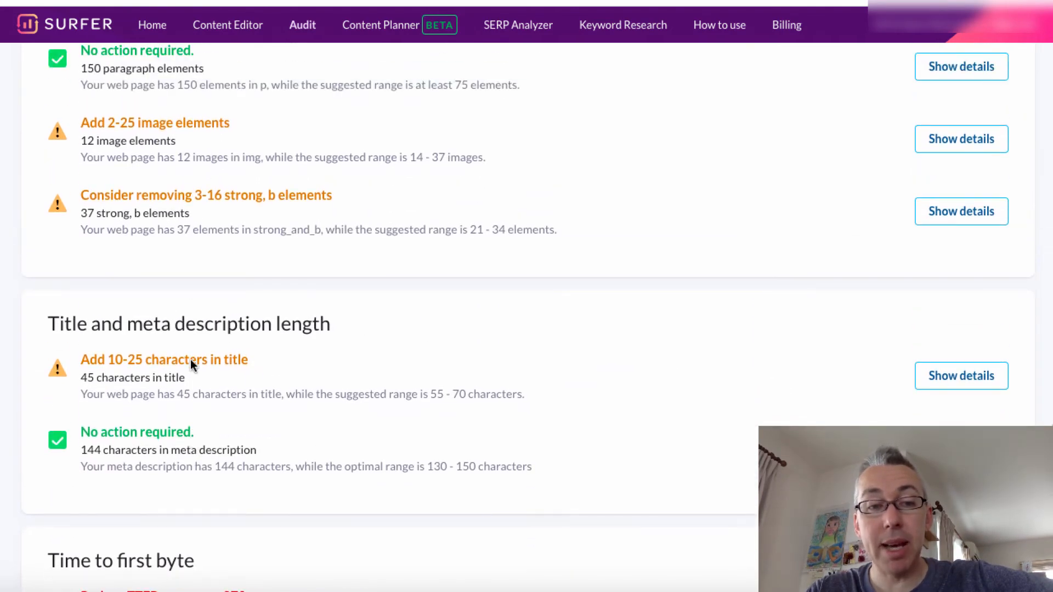
scroll(241, 375, "down", 4)
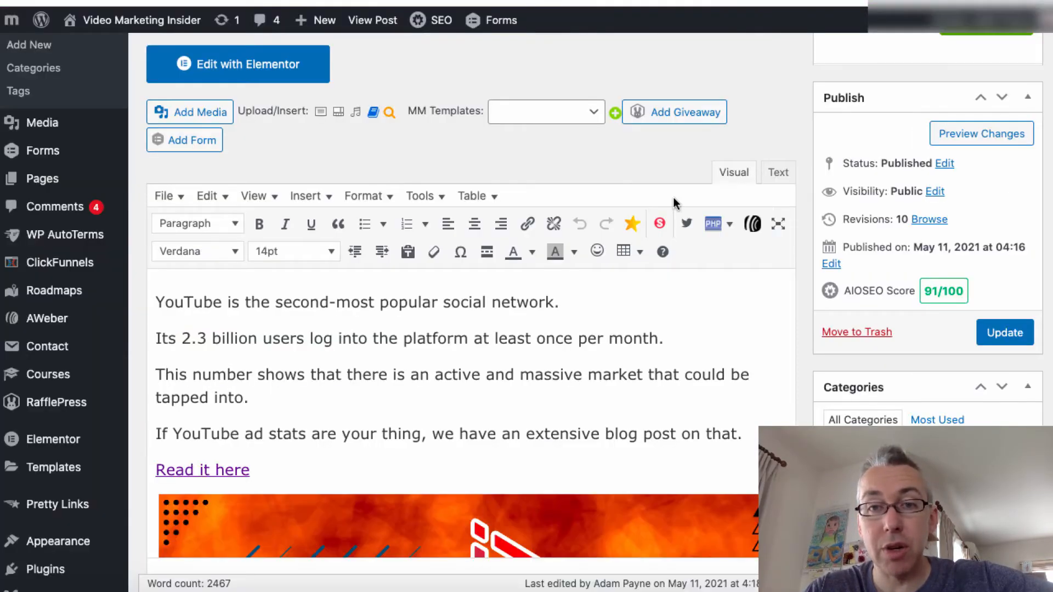
- Bring up the General section of the post's AIOSEO settings in the WordPress editor
scroll(671, 258, "down", 15)
scroll(669, 253, "down", 20)
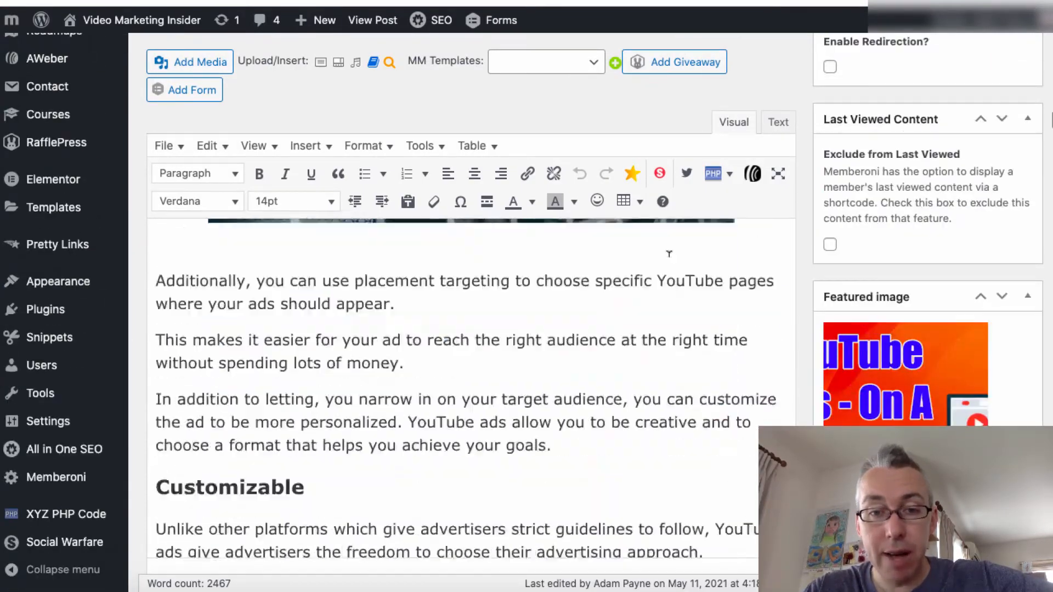
scroll(669, 254, "down", 20)
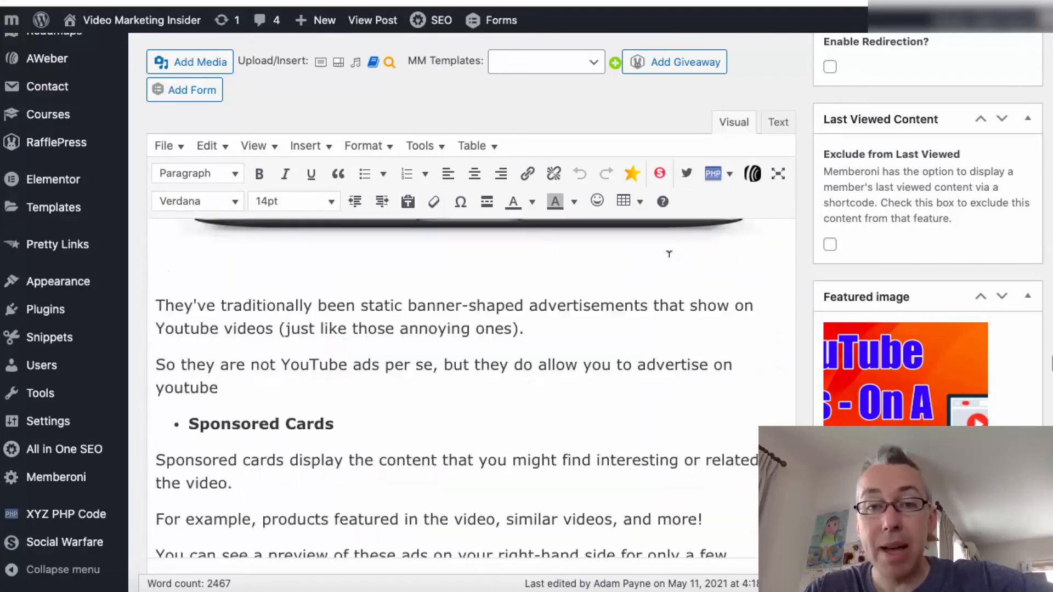
scroll(669, 254, "down", 15)
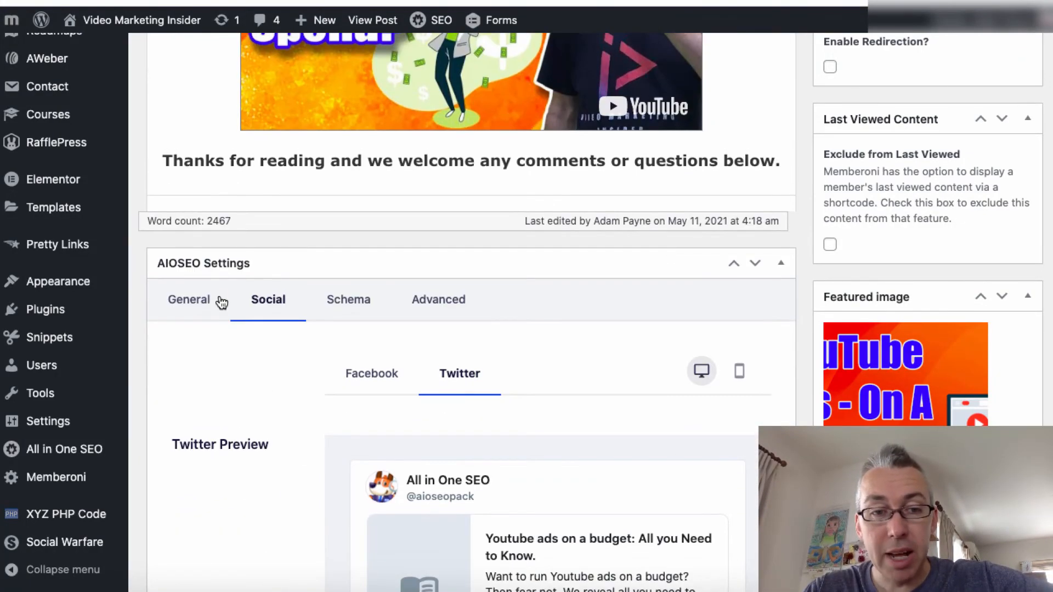
left_click(181, 306)
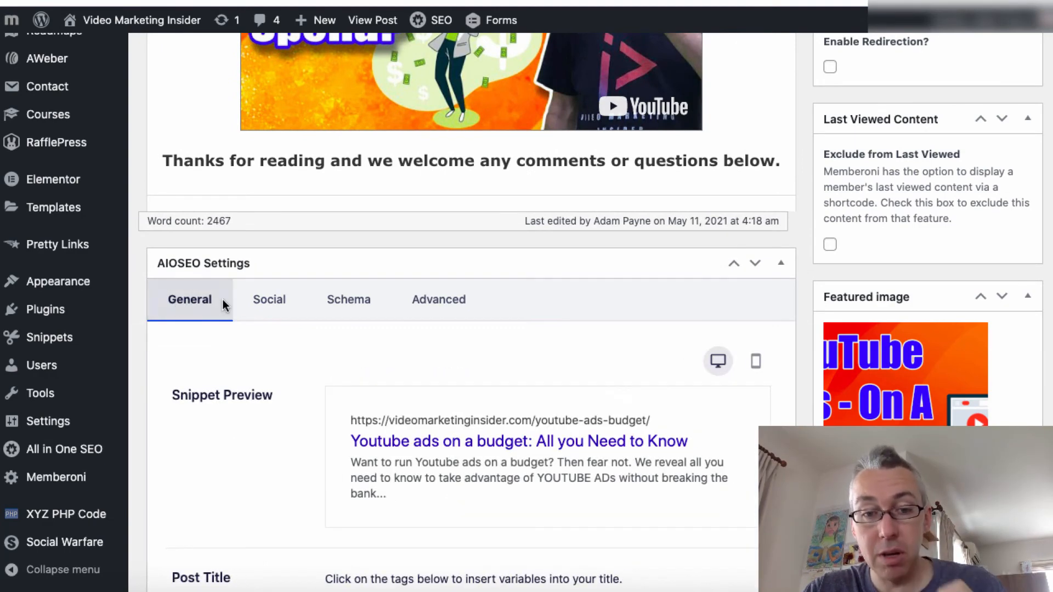
- Extend the AIOSEO post title to "Youtube ads on a budget: All you Need to Know - Definitive Guide" and update the post
scroll(528, 462, "down", 5)
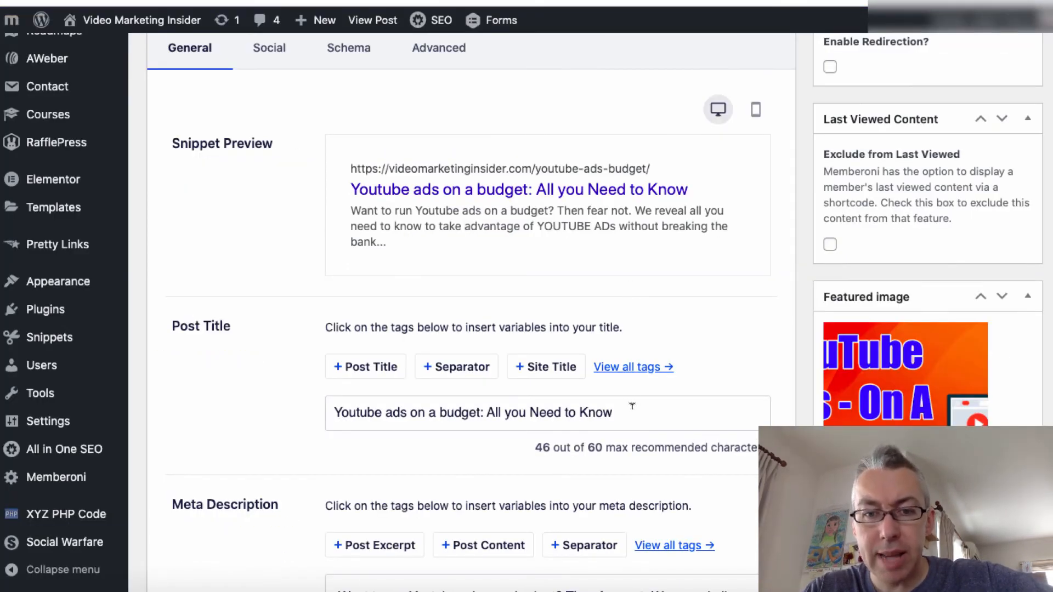
left_click(632, 410)
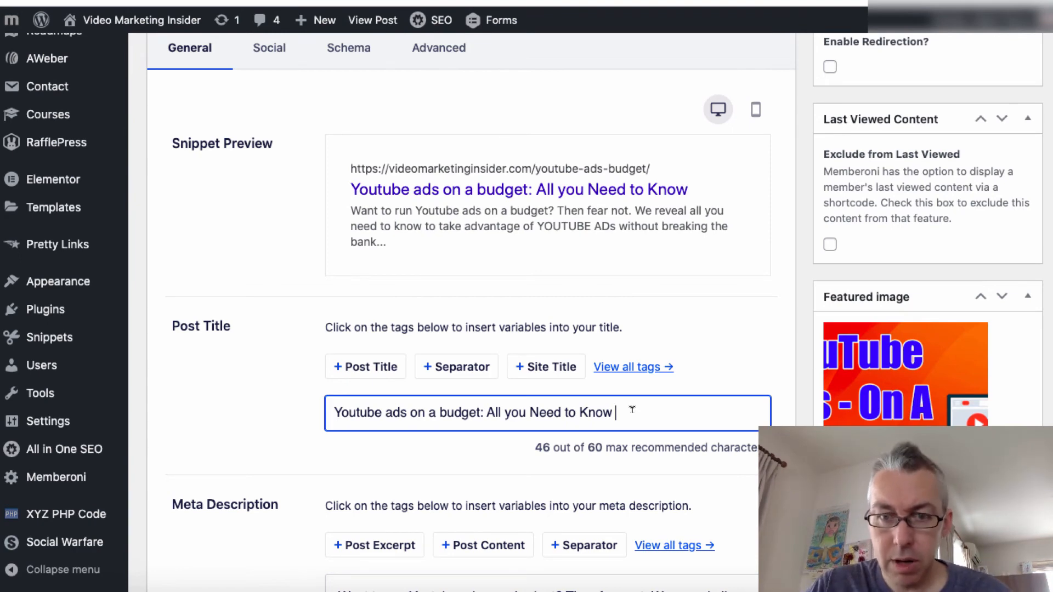
type("-Auth")
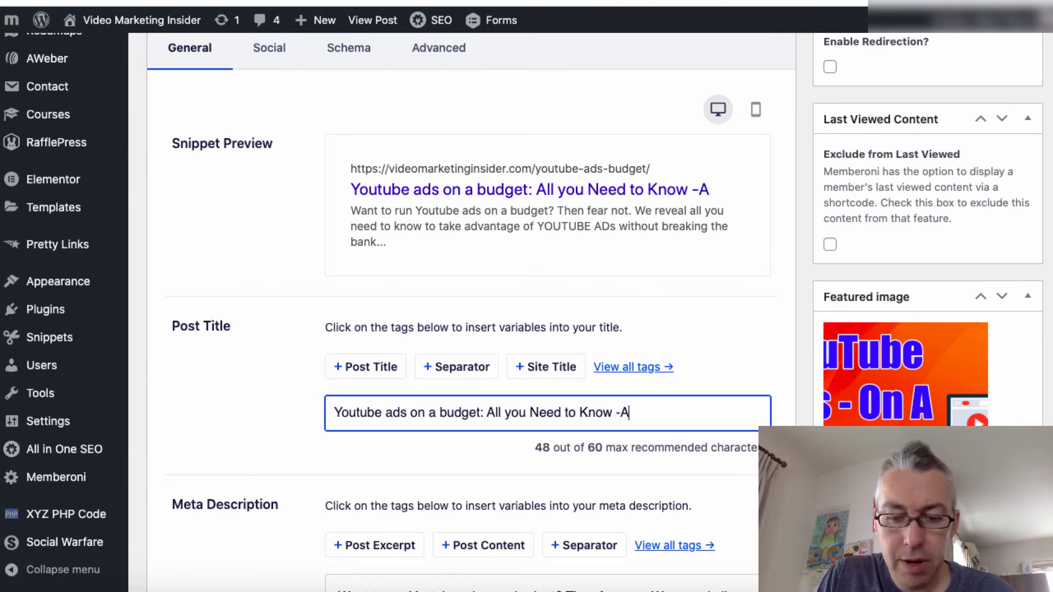
key("BackSpace")
key("BackSpace")
key("BackSpace")
key("BackSpace")
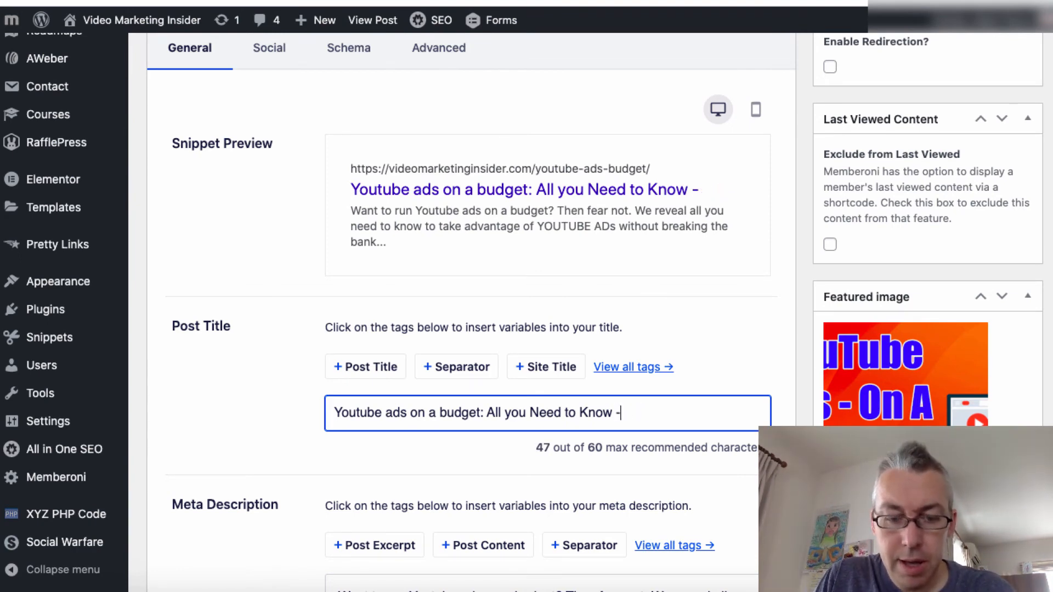
type("Definitive ")
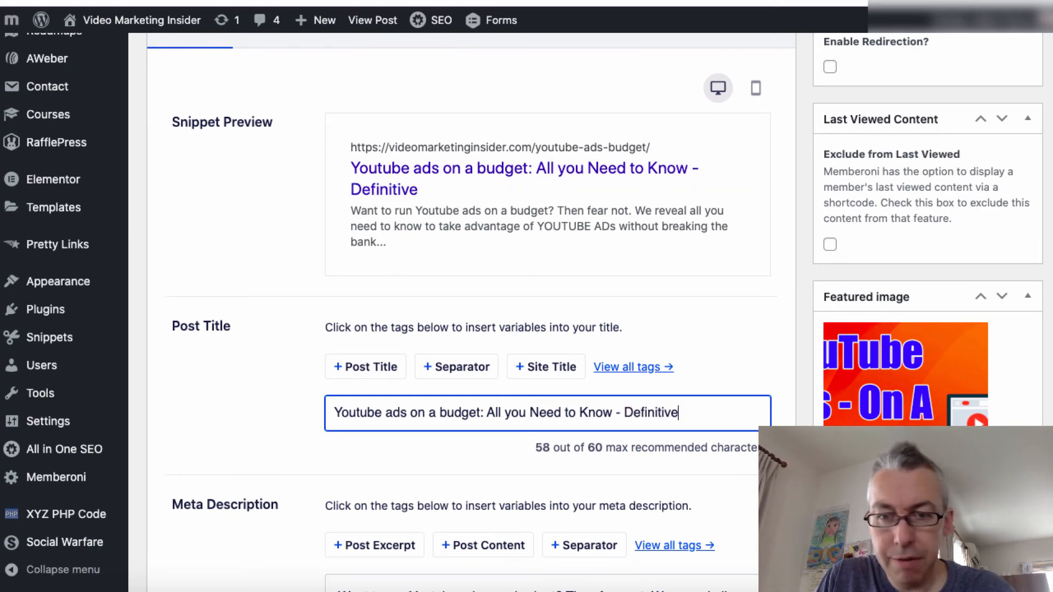
type("Guide")
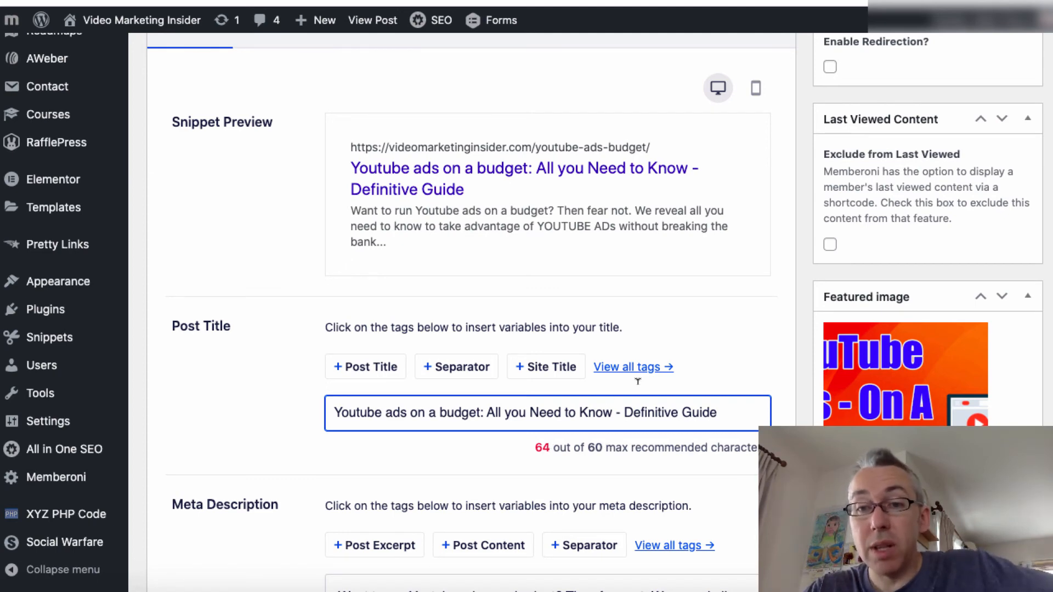
scroll(718, 384, "up", 15)
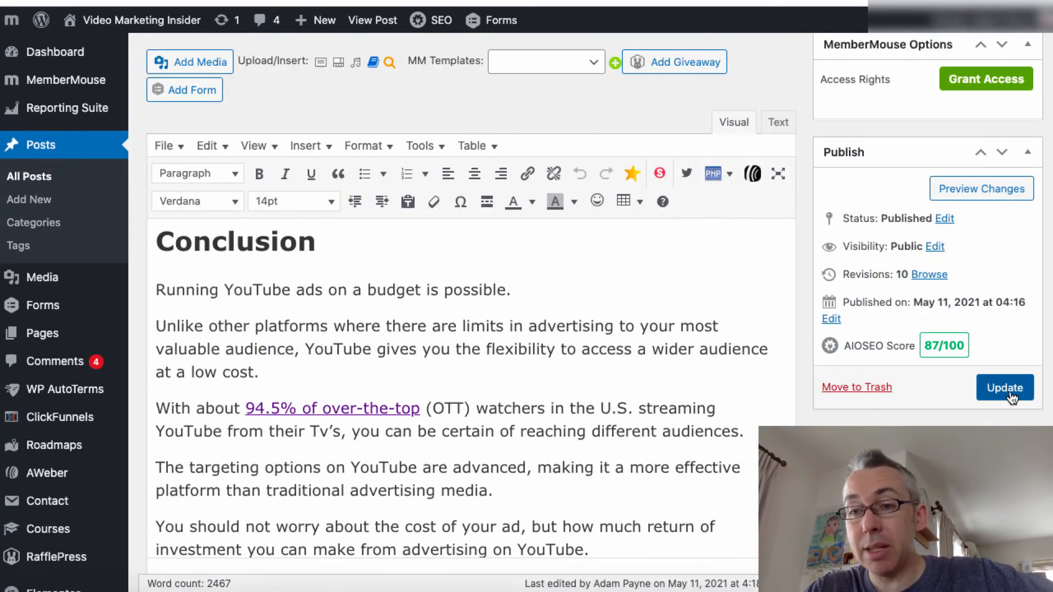
left_click(1011, 391)
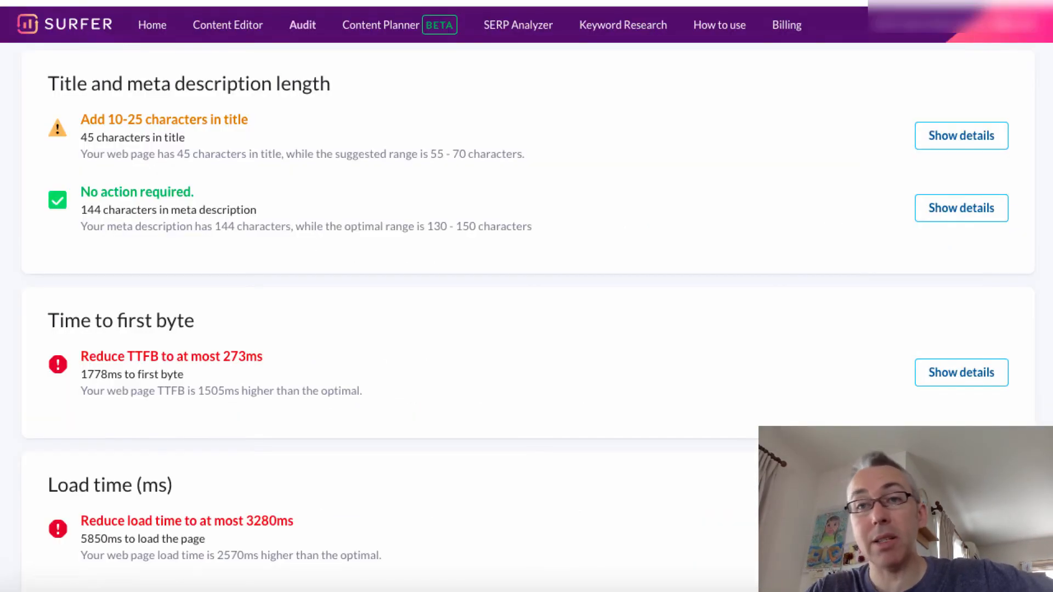
- In Surfer, refresh the audit for "YouTube ads on a budget" so it re-evaluates the updated post
scroll(766, 155, "up", 5)
scroll(767, 155, "down", 5)
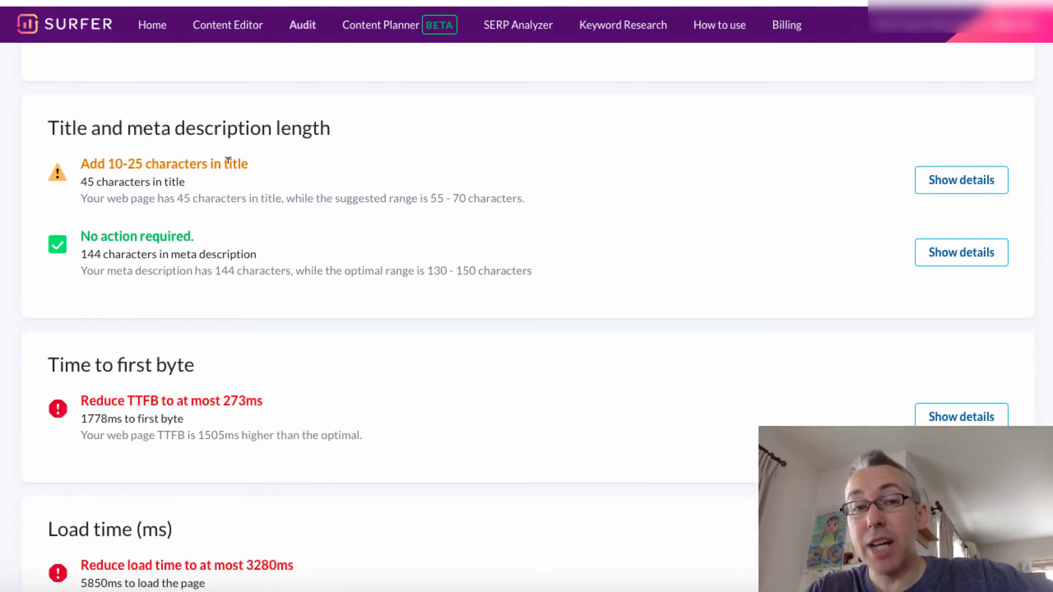
scroll(529, 255, "up", 10)
scroll(529, 255, "up", 15)
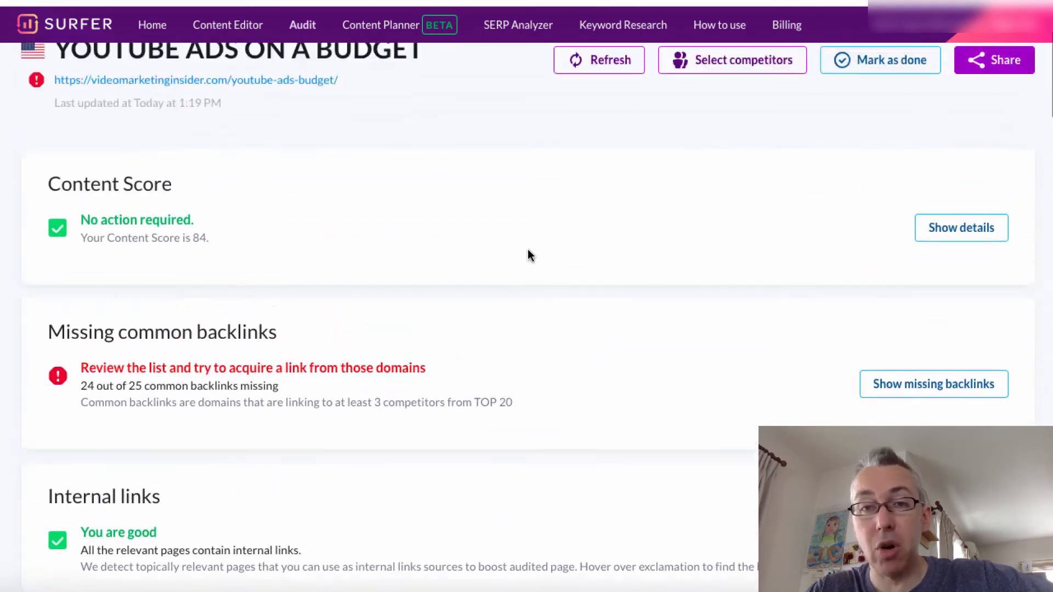
left_click(590, 133)
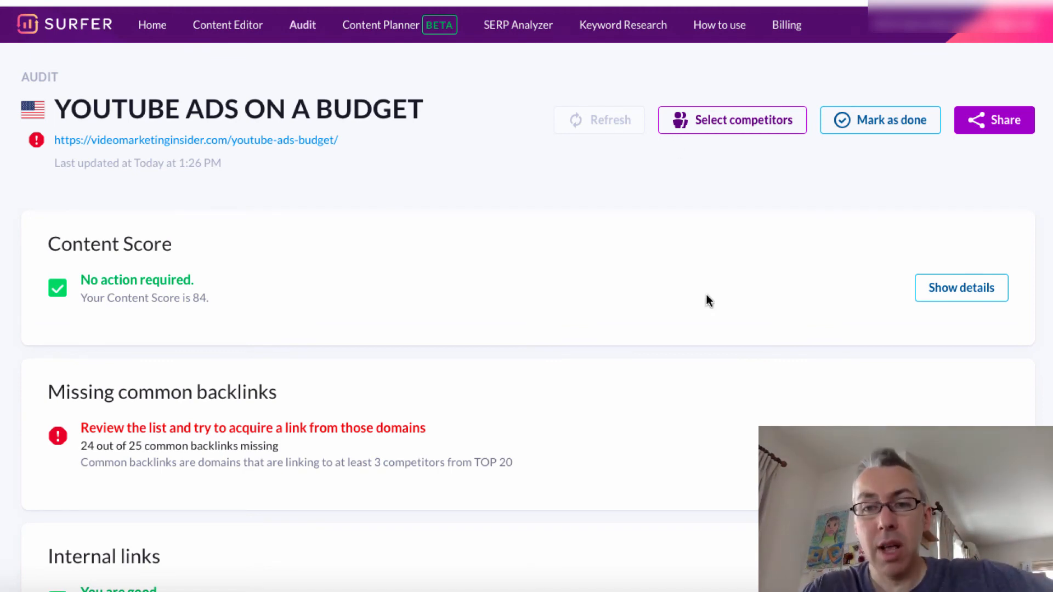
- Check the refreshed audit's title and meta description length results and return to the audit overview
scroll(707, 301, "down", 20)
scroll(708, 301, "down", 15)
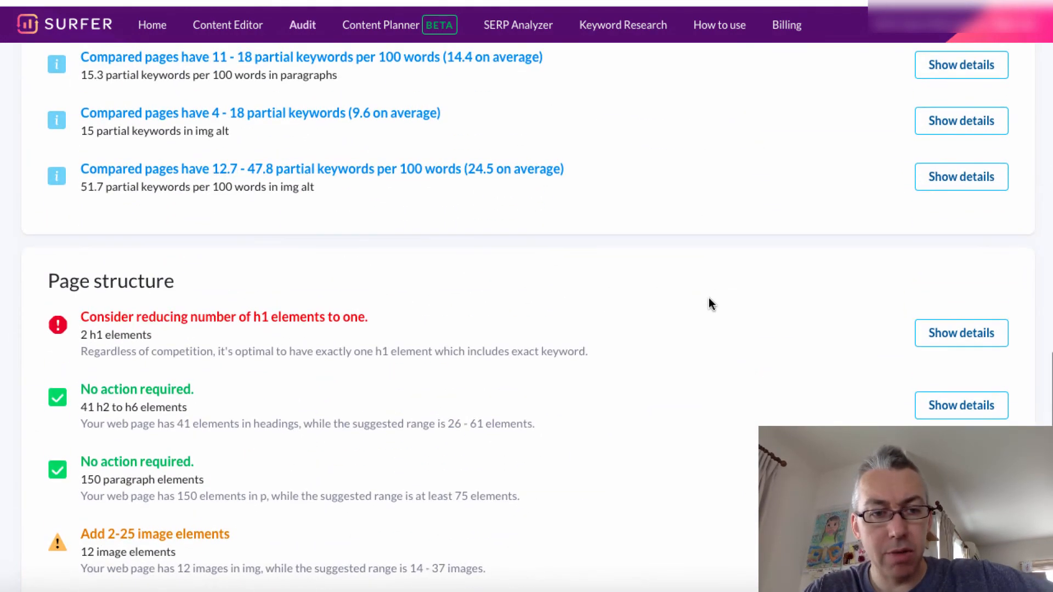
scroll(599, 554, "down", 8)
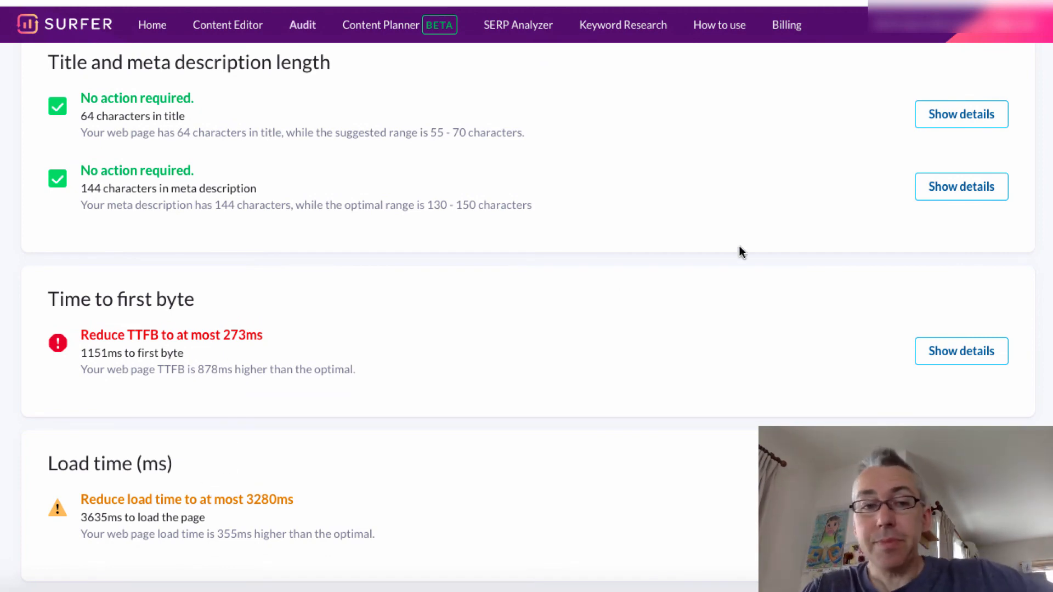
scroll(739, 248, "up", 20)
scroll(740, 252, "up", 15)
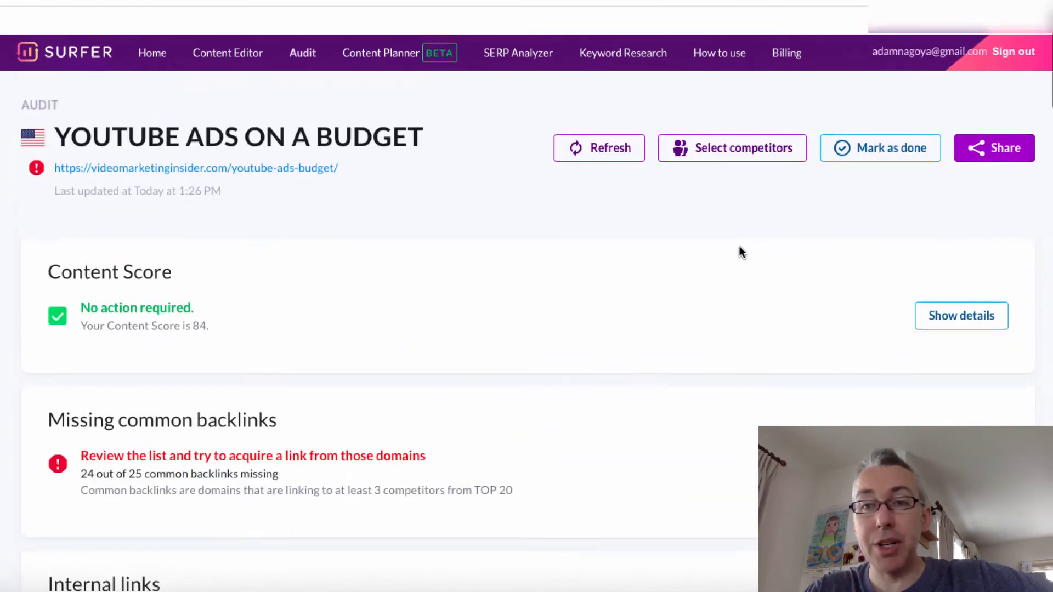